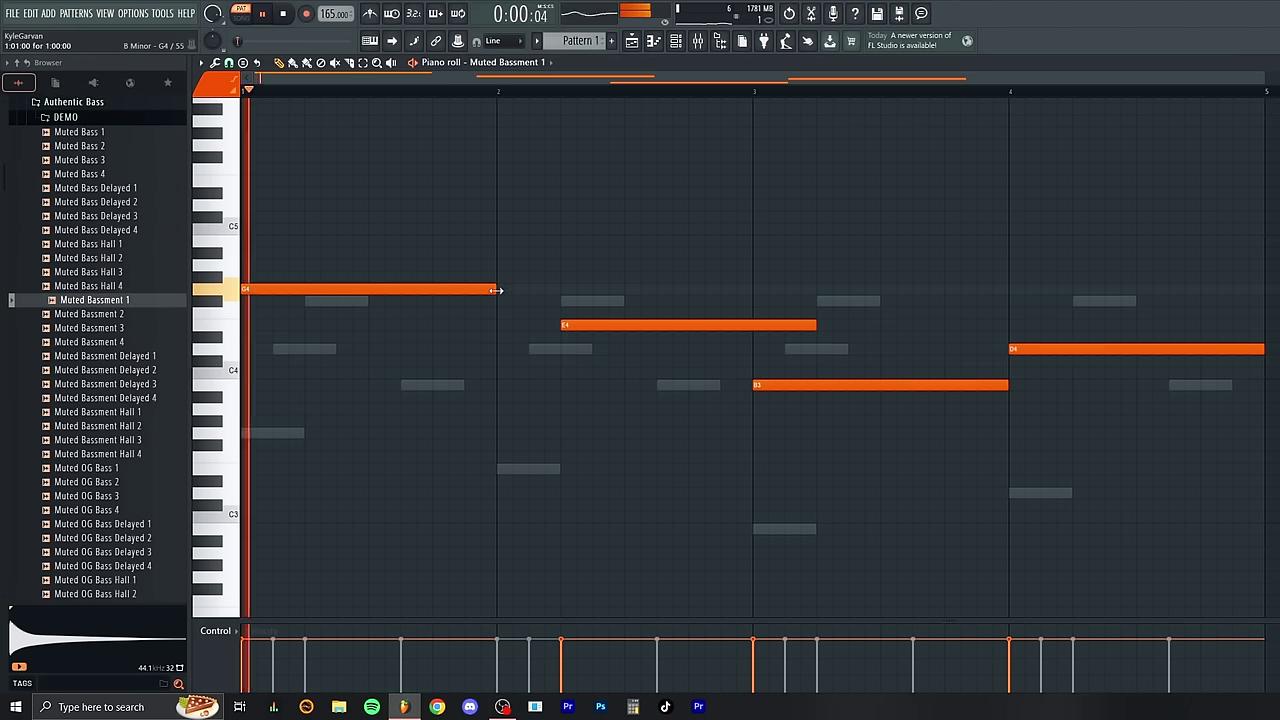
Step: Extend the G4 note at the start of the Muted Bassment 1 part to the start of the E4 note
{"action": "left_click_drag", "start_coordinate": [547, 292], "coordinate": [562, 292]}
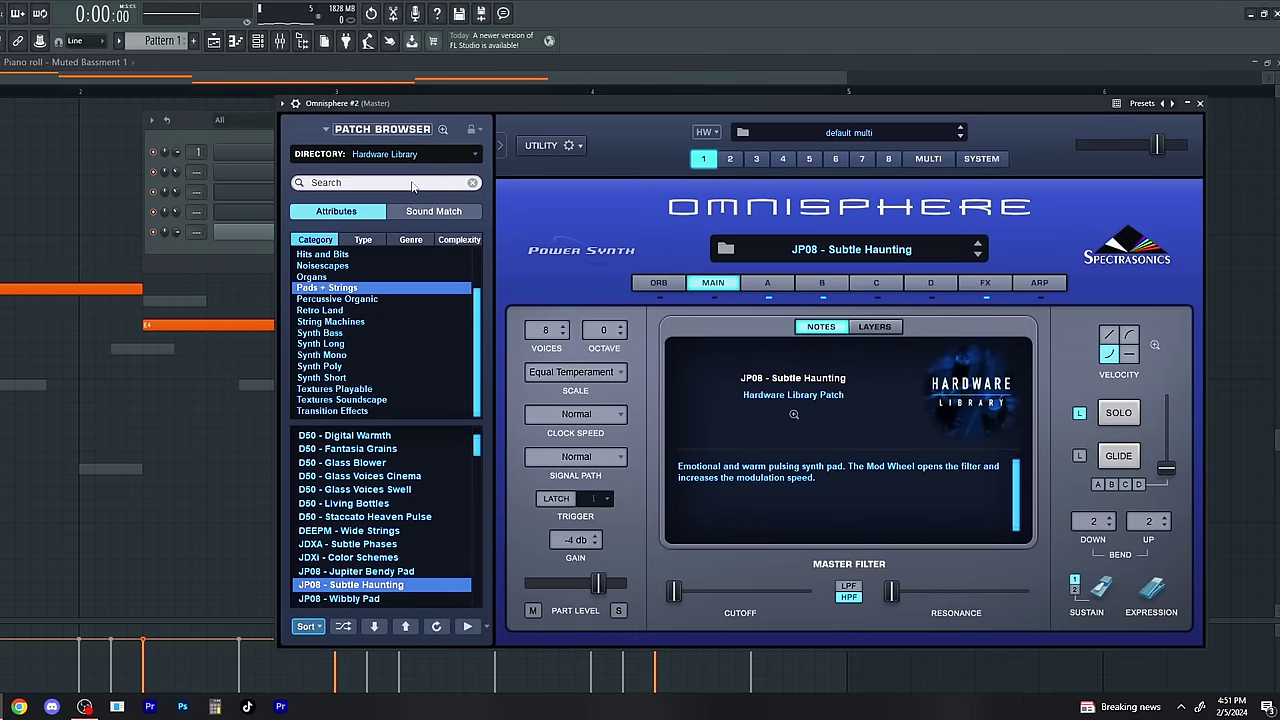
Step: Browse the categories and patches of the Omnisphere #2 Hardware Library
{"action": "left_click", "coordinate": [410, 161]}
{"action": "left_click", "coordinate": [529, 132]}
{"action": "scroll", "coordinate": [372, 543], "scroll_direction": "down", "scroll_amount": 1}
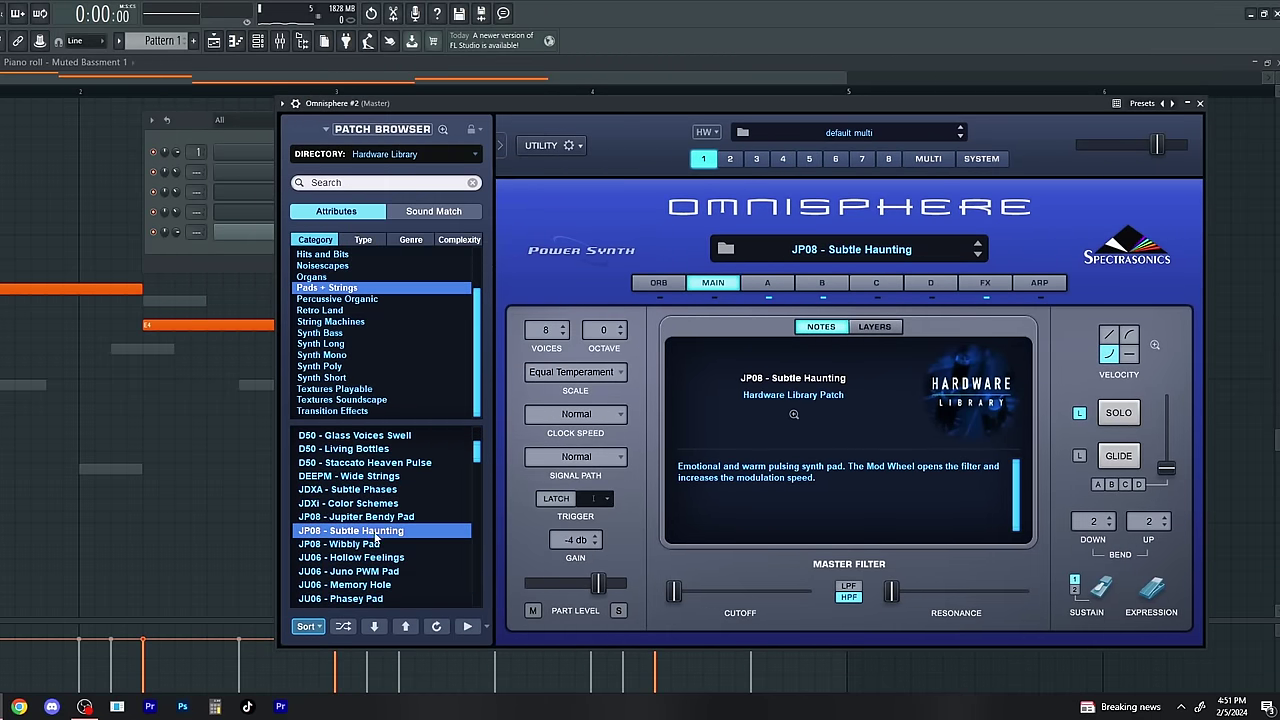
{"action": "scroll", "coordinate": [352, 273], "scroll_direction": "up", "scroll_amount": 2}
{"action": "left_click", "coordinate": [344, 267]}
{"action": "scroll", "coordinate": [387, 546], "scroll_direction": "down", "scroll_amount": 5}
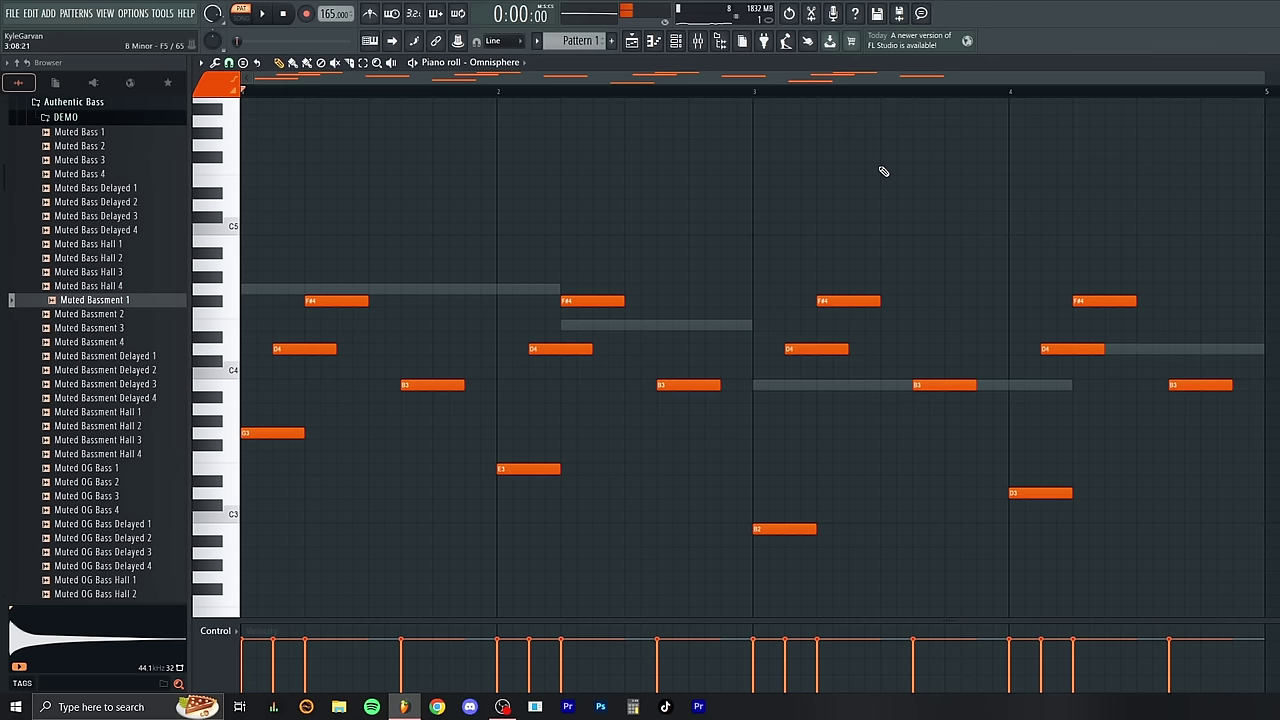
Step: Transpose all notes in the Omnisphere pattern down four semitones and play them back
{"action": "key", "text": "shift+Down"}
{"action": "key", "text": "shift+Down"}
{"action": "key", "text": "shift+Down"}
{"action": "key", "text": "shift+Down"}
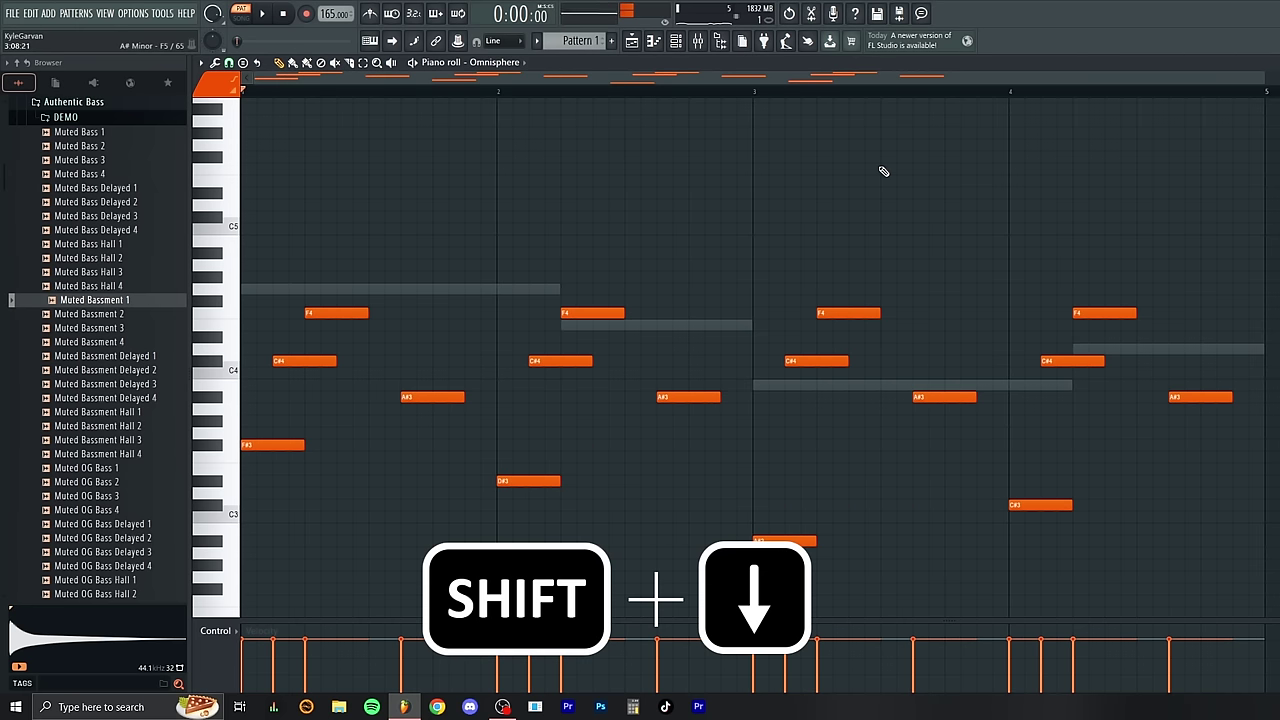
{"action": "key", "text": "space"}
Step: Transpose all notes of the Muted Bassment 1 channel down four semitones and play the pattern
{"action": "left_click", "coordinate": [676, 40]}
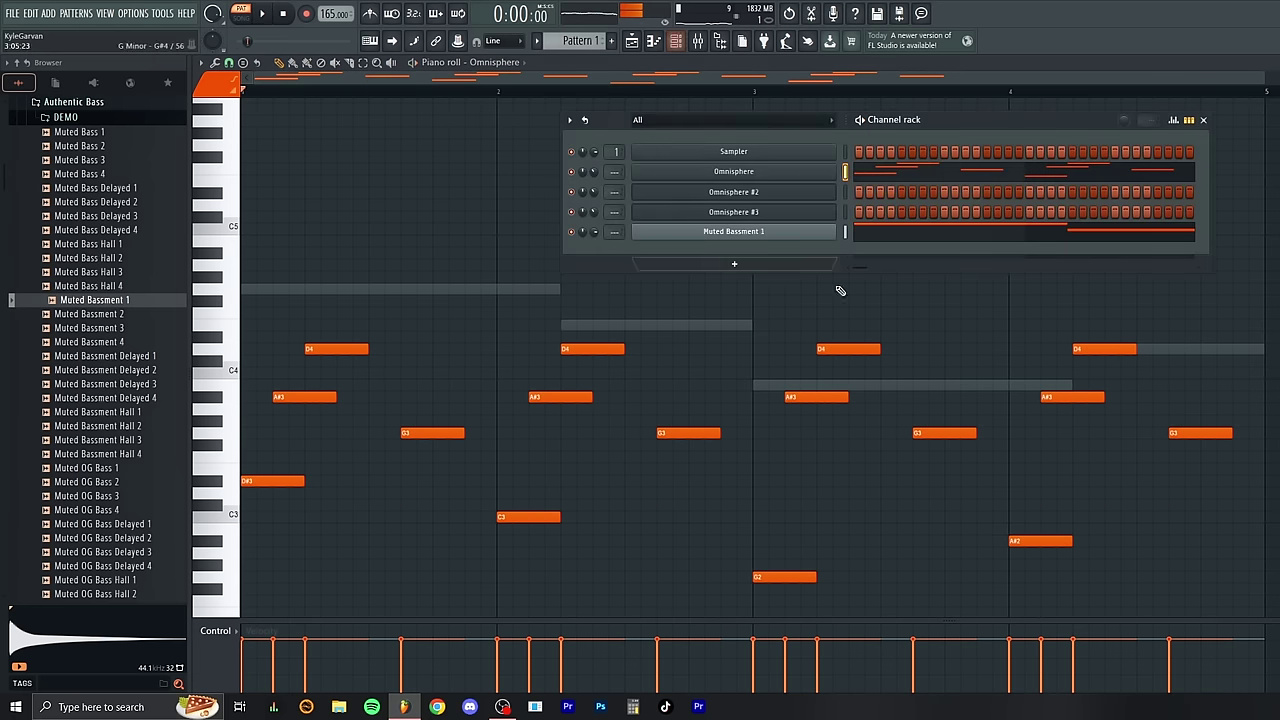
{"action": "key", "text": "space"}
{"action": "left_click", "coordinate": [887, 235]}
{"action": "key", "text": "shift+Down"}
{"action": "key", "text": "shift+Down"}
{"action": "key", "text": "shift+Down"}
{"action": "key", "text": "shift+Down"}
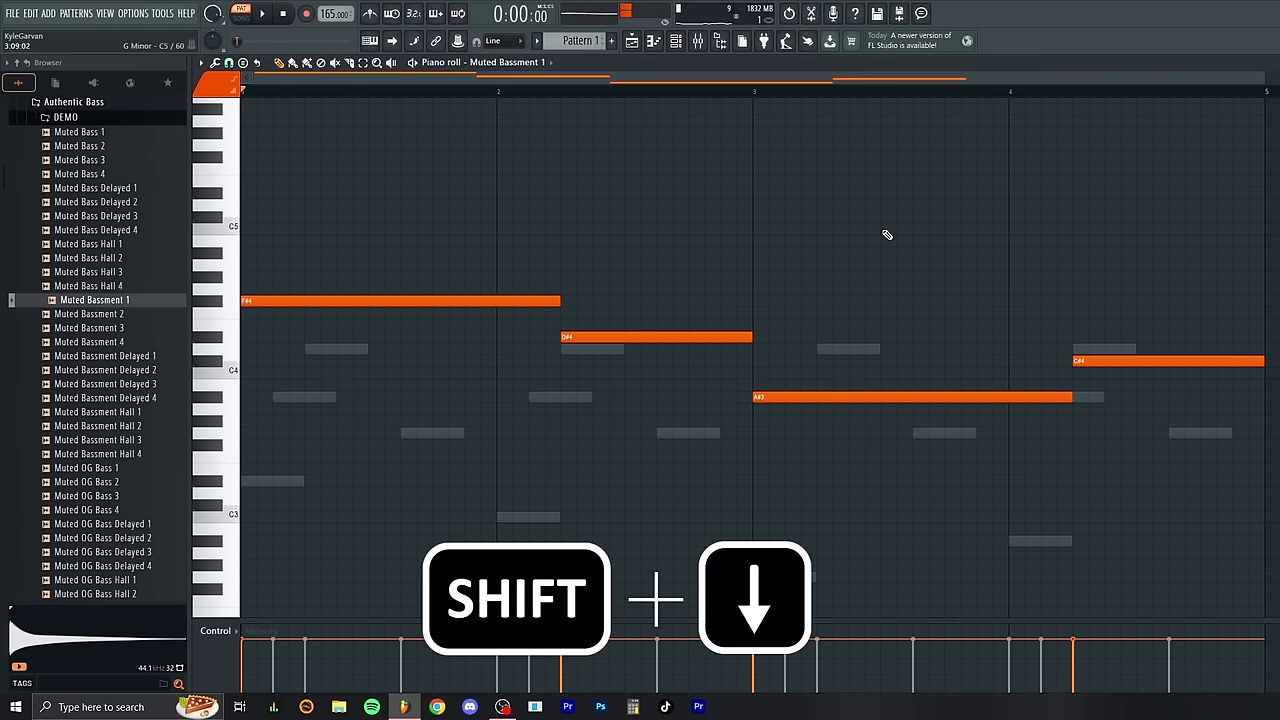
{"action": "key", "text": "space"}
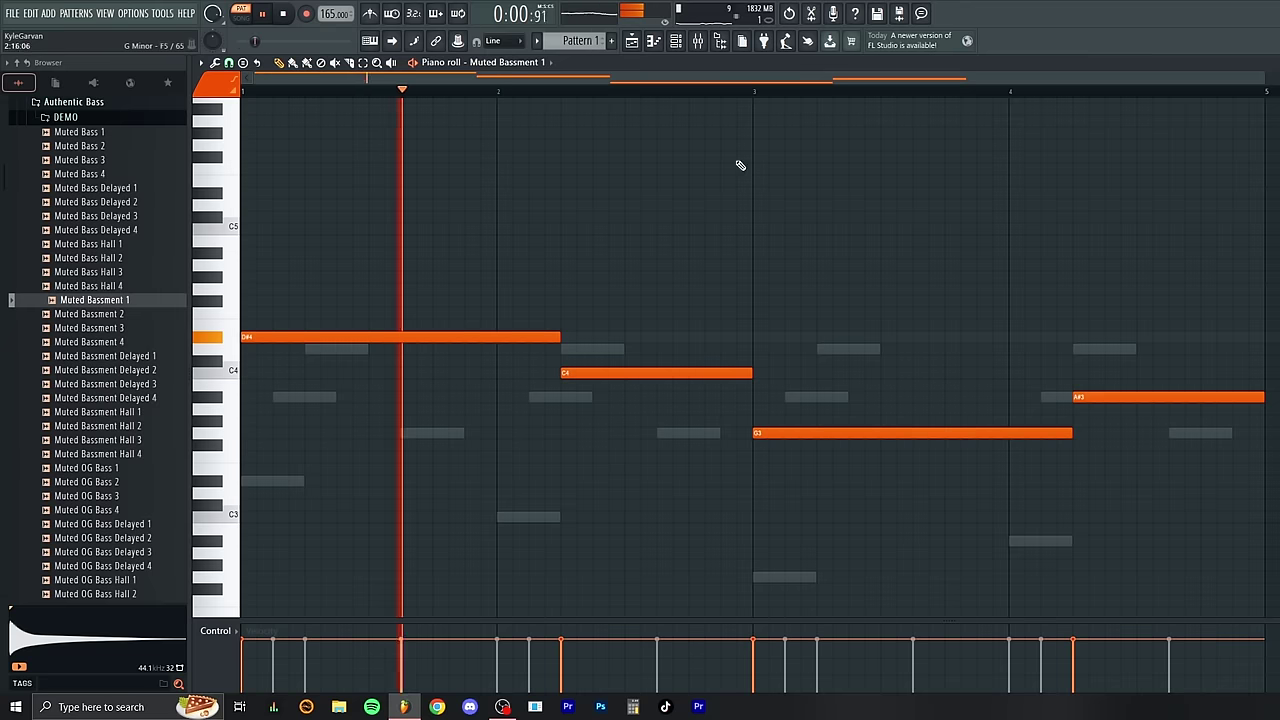
Step: Review the transposed Omnisphere notes during playback and inspect the Omnisphere #2 piano roll
{"action": "left_click", "coordinate": [677, 42]}
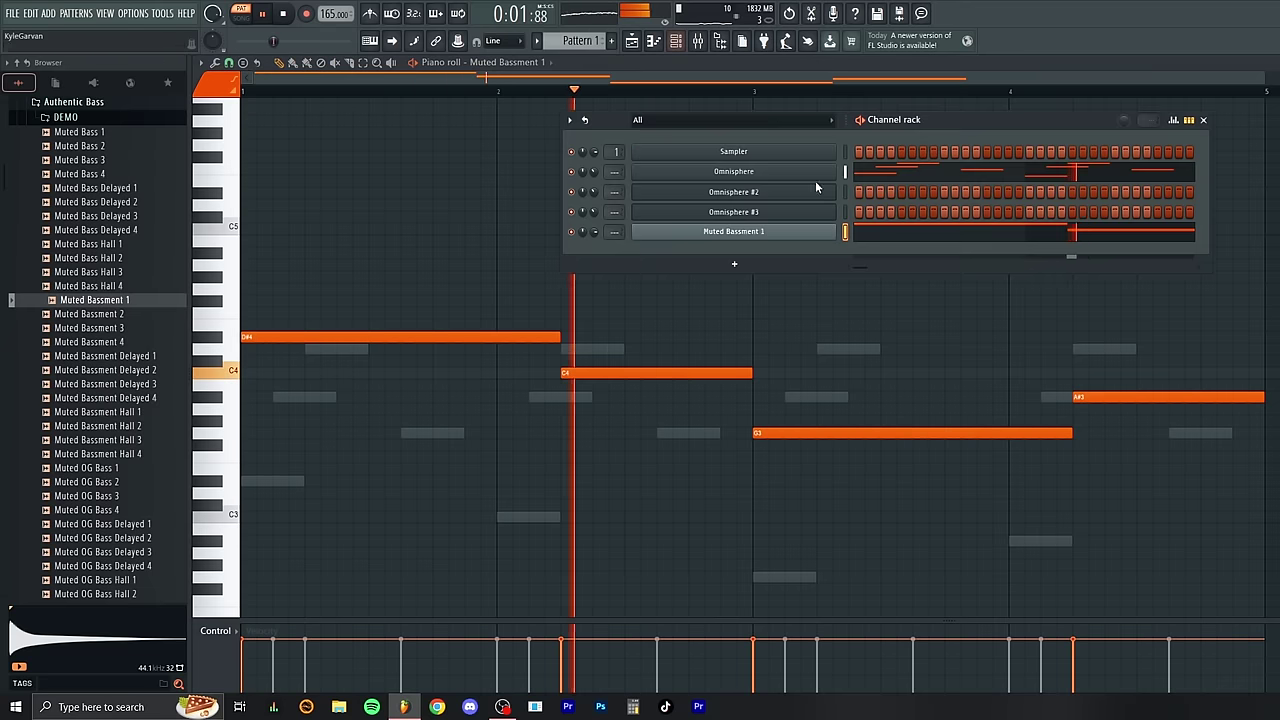
{"action": "left_click", "coordinate": [868, 173]}
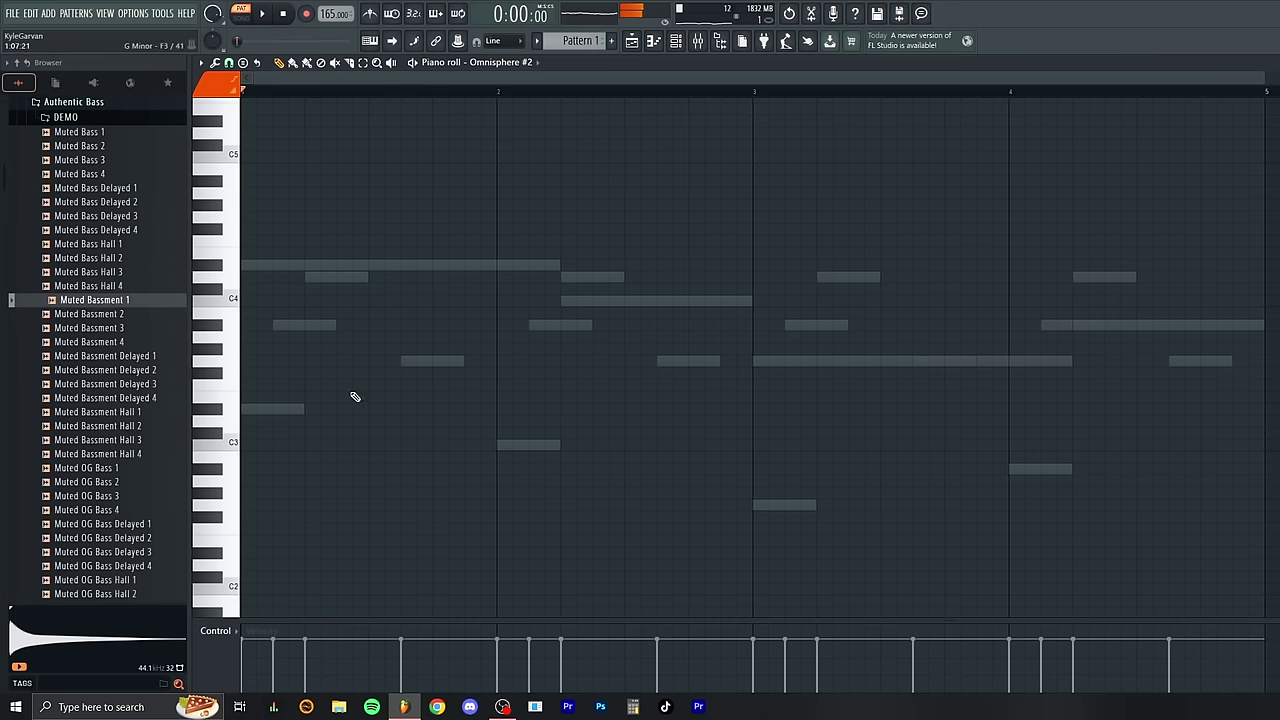
{"action": "scroll", "coordinate": [331, 280], "scroll_direction": "up", "scroll_amount": 3}
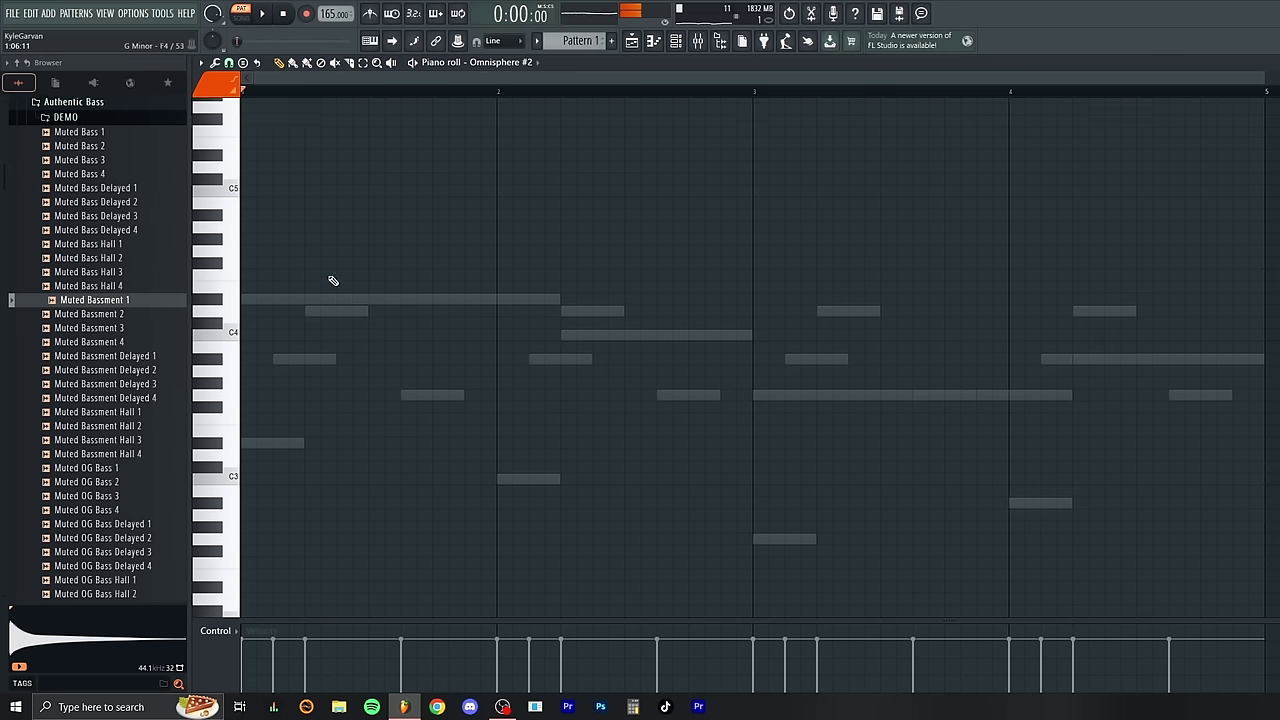
{"action": "left_click_drag", "start_coordinate": [1119, 249], "coordinate": [227, 502]}
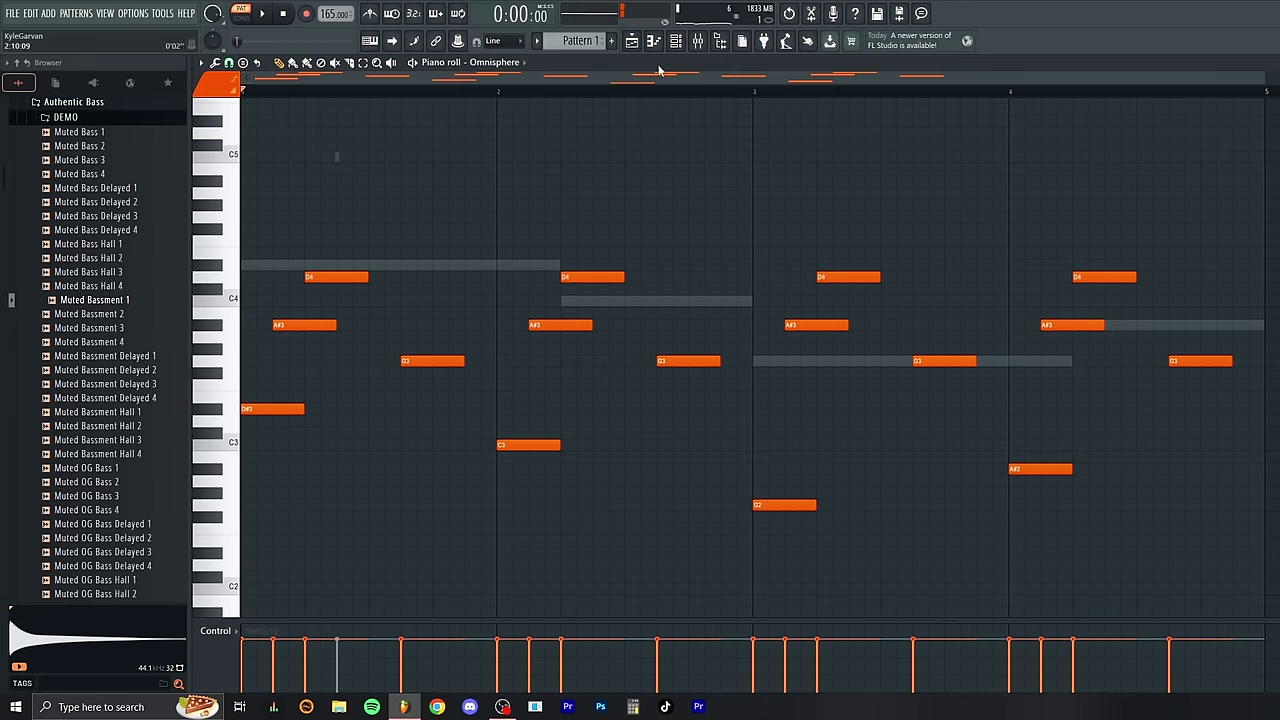
Step: Select the four bars of Omnisphere notes and duplicate them into bars 5 to 8
{"action": "left_click", "coordinate": [676, 40]}
{"action": "right_click", "coordinate": [821, 155]}
{"action": "left_click", "coordinate": [998, 154]}
{"action": "left_click", "coordinate": [888, 172]}
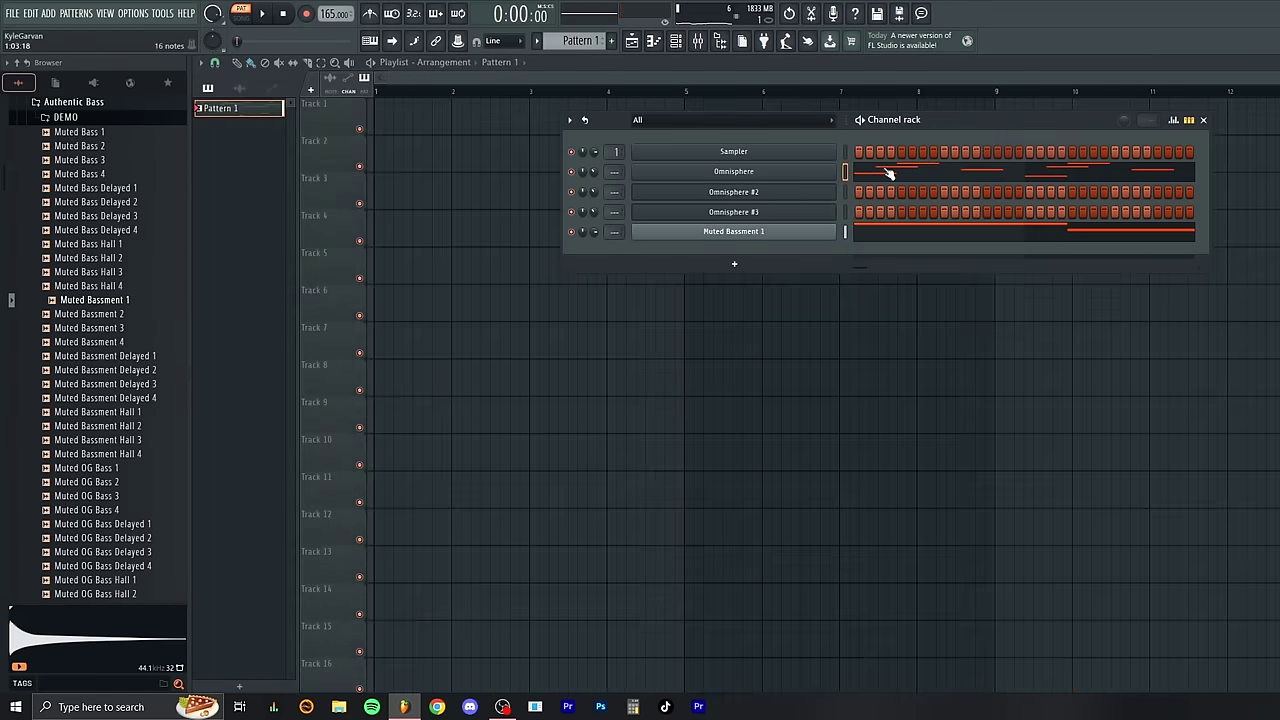
{"action": "left_click", "coordinate": [888, 174]}
{"action": "left_click_drag", "start_coordinate": [961, 97], "coordinate": [168, 66]}
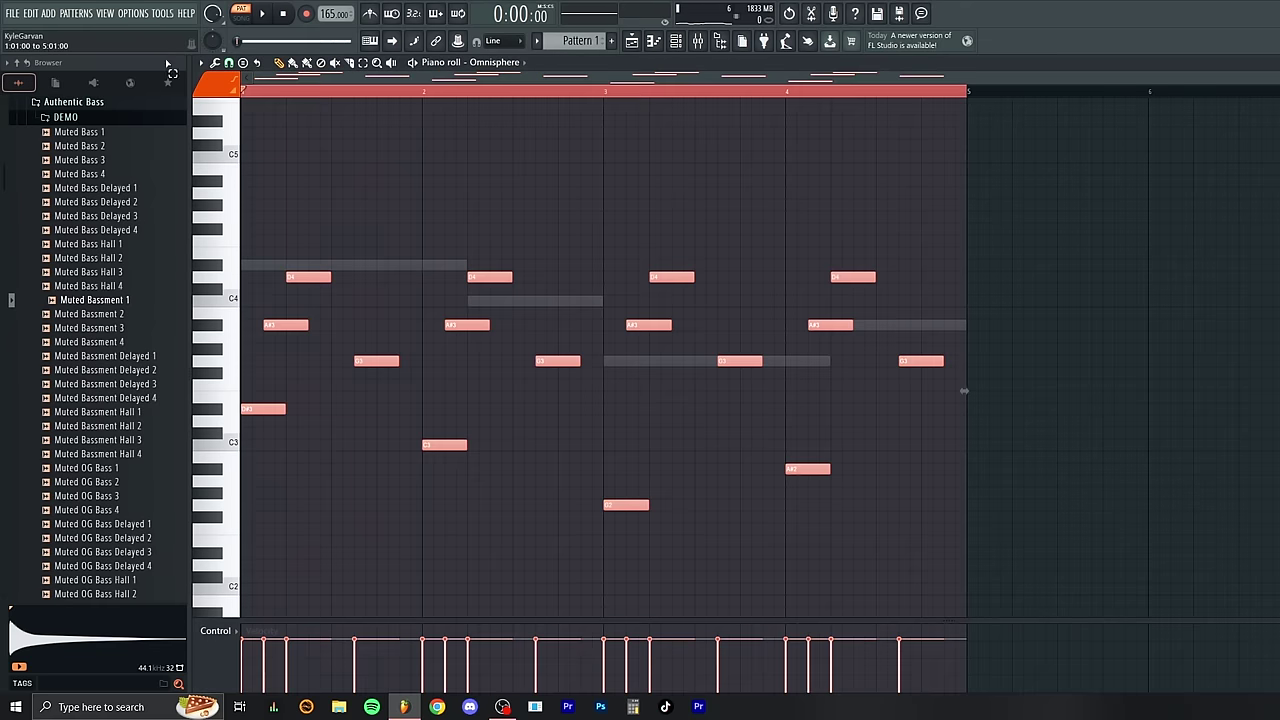
{"action": "key", "text": "ctrl+b"}
Step: Select the four bars of Muted Bassment 1 notes and duplicate them into bars 5 to 8
{"action": "key", "text": "F6"}
{"action": "left_click", "coordinate": [909, 229]}
{"action": "left_click_drag", "start_coordinate": [970, 94], "coordinate": [172, 88]}
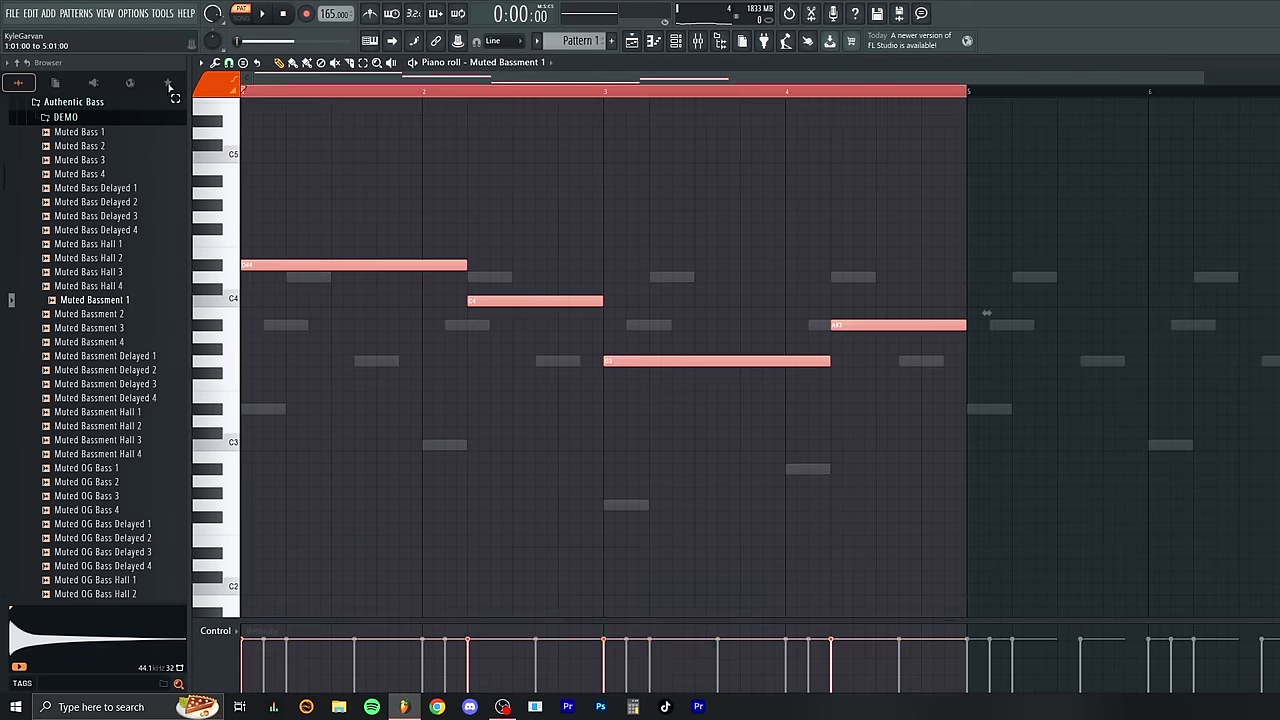
{"action": "key", "text": "ctrl+b"}
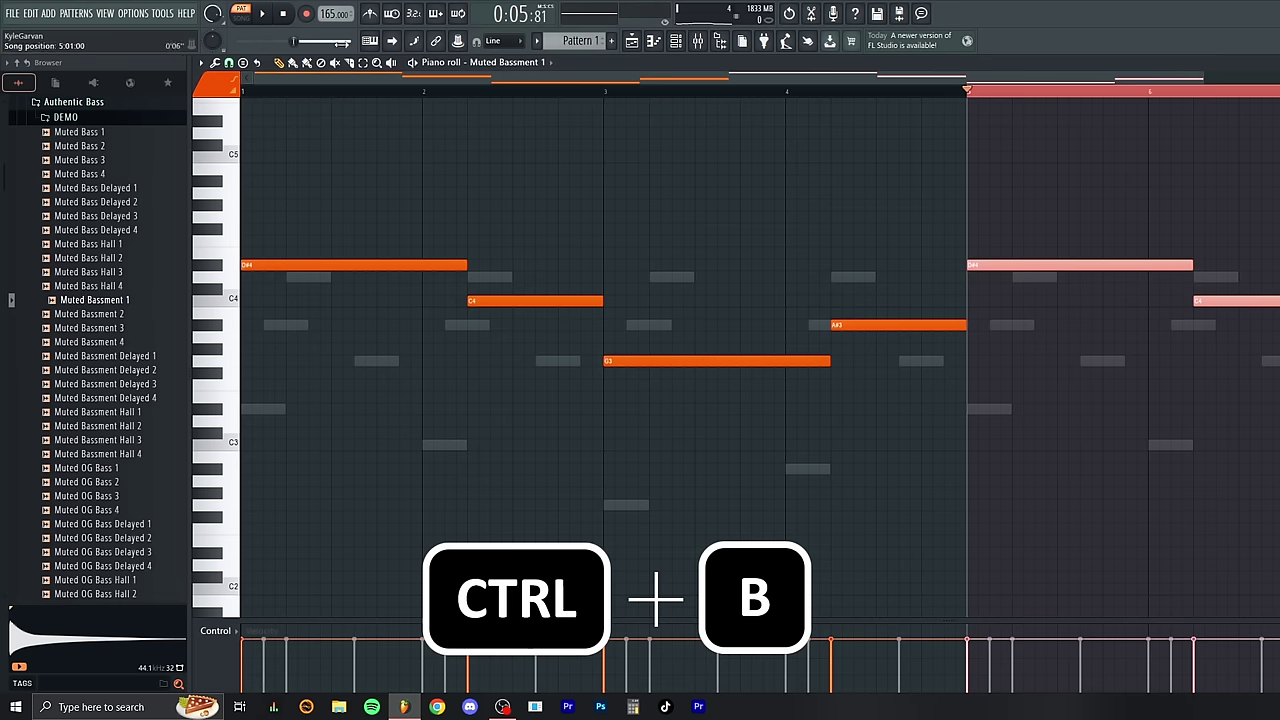
Step: Open the piano roll of the Omnisphere #2 channel and play the pattern
{"action": "left_click_drag", "start_coordinate": [276, 92], "coordinate": [226, 91]}
{"action": "left_click", "coordinate": [632, 40]}
{"action": "left_click", "coordinate": [675, 41]}
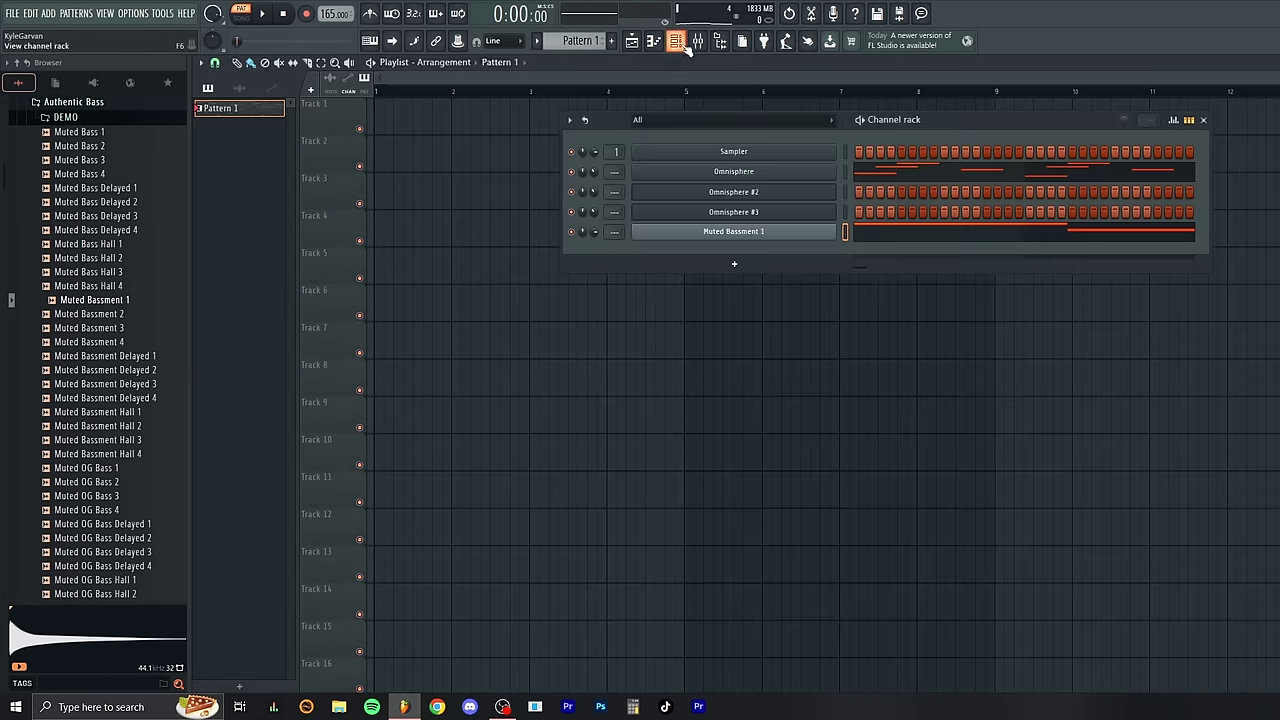
{"action": "left_click", "coordinate": [846, 192]}
{"action": "key", "text": "F7"}
{"action": "key", "text": "space"}
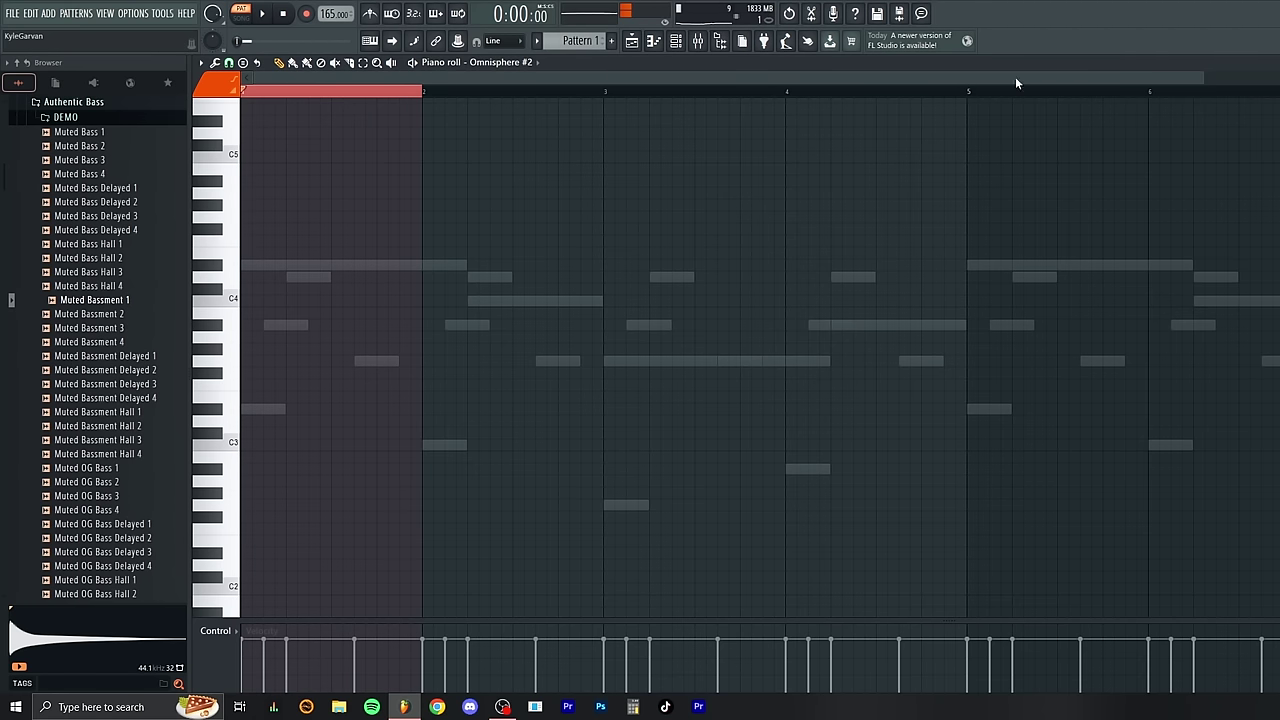
Step: Set the time selection to bars 1 to 4 and play that loop
{"action": "left_click_drag", "start_coordinate": [971, 92], "coordinate": [971, 96]}
{"action": "scroll", "coordinate": [971, 96], "scroll_direction": "down", "scroll_amount": 2}
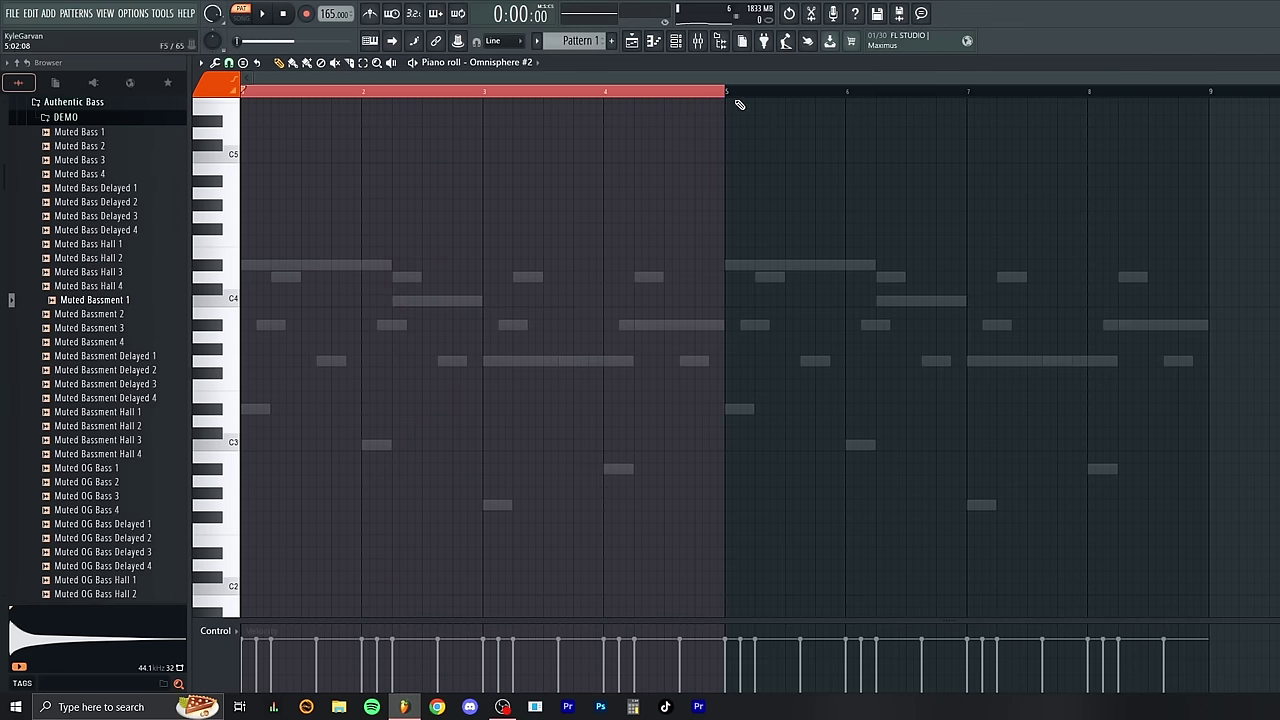
{"action": "left_click_drag", "start_coordinate": [727, 92], "coordinate": [820, 107]}
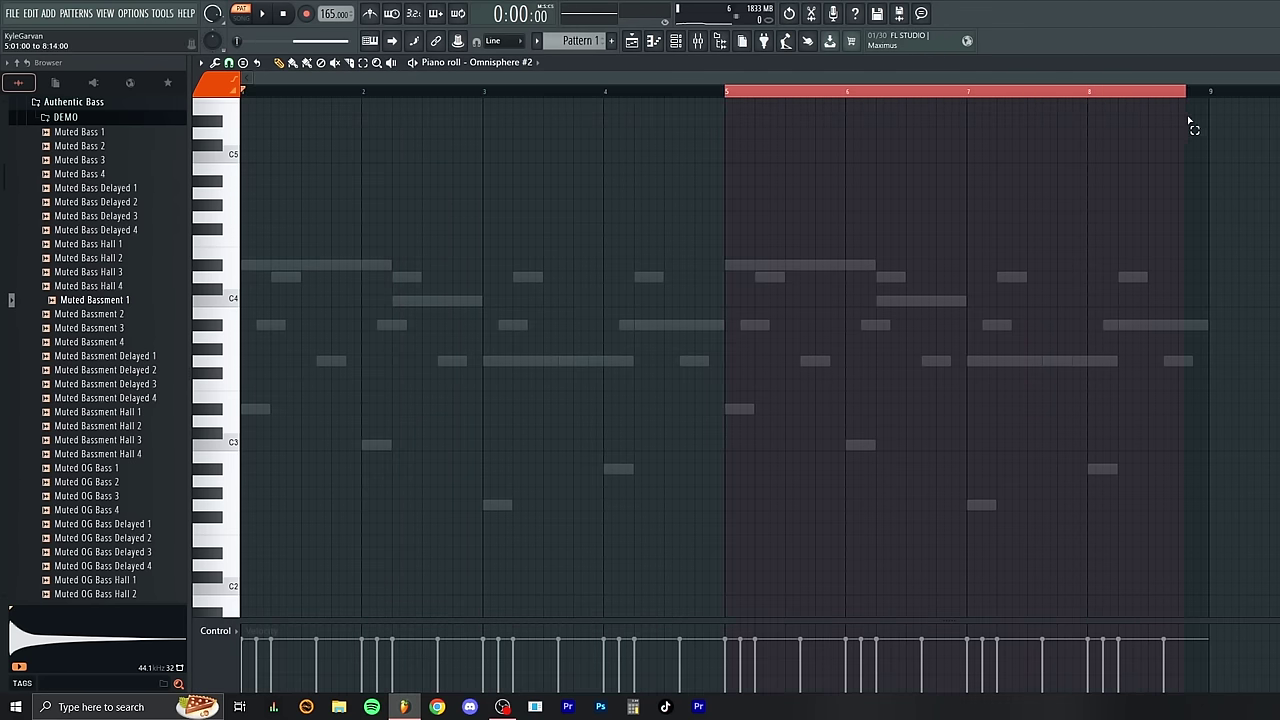
{"action": "left_click", "coordinate": [240, 90]}
{"action": "key", "text": "space"}
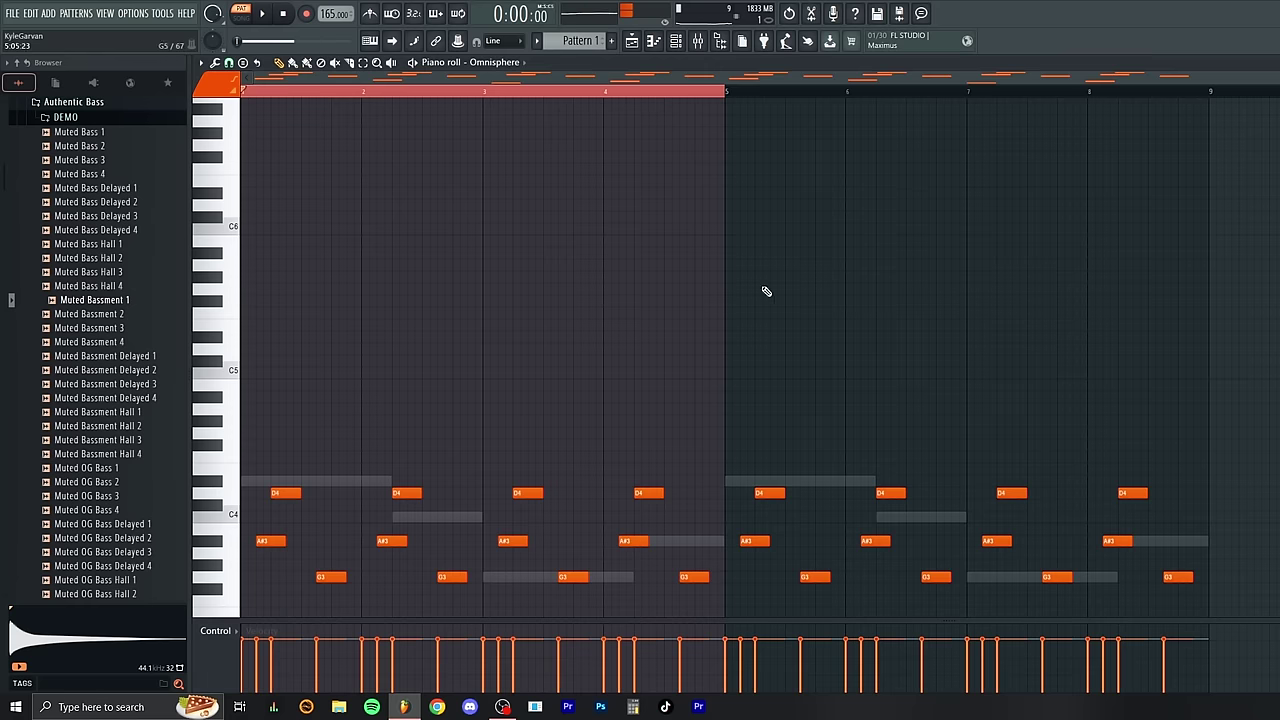
Step: Transpose all Omnisphere notes up two octaves and play the result
{"action": "scroll", "coordinate": [766, 291], "scroll_direction": "down", "scroll_amount": 3}
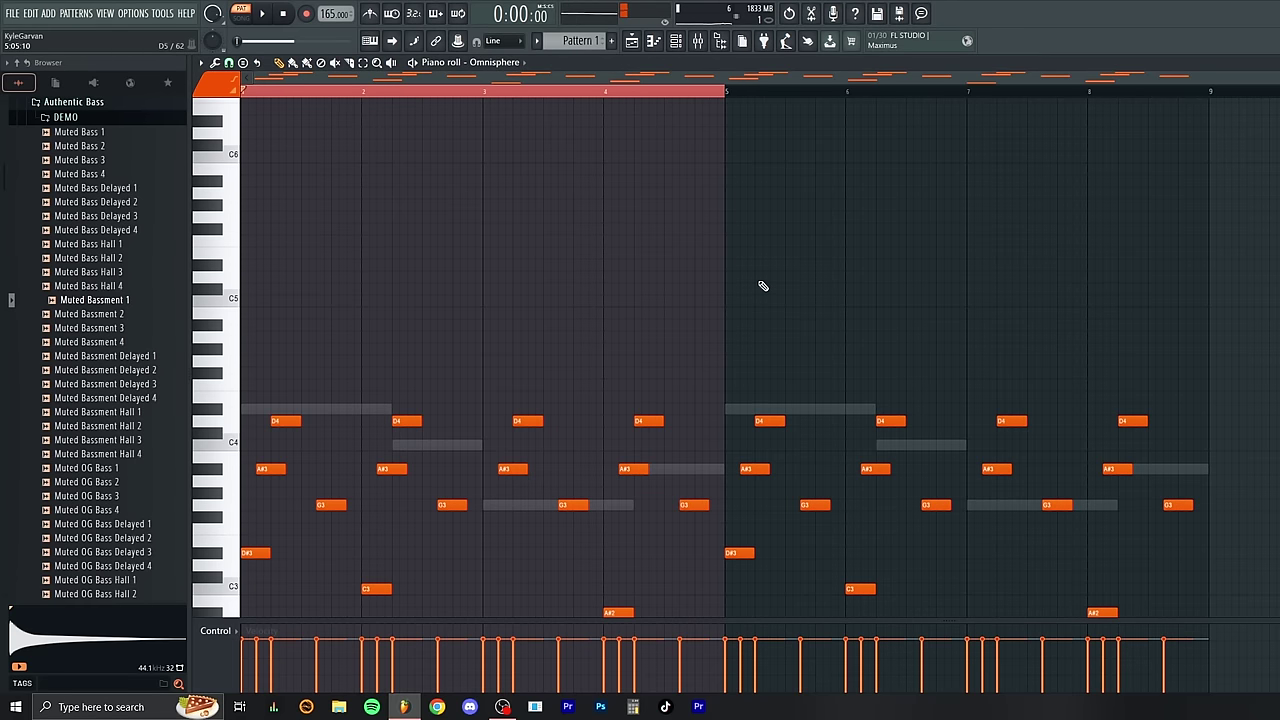
{"action": "scroll", "coordinate": [760, 290], "scroll_direction": "down", "scroll_amount": 3}
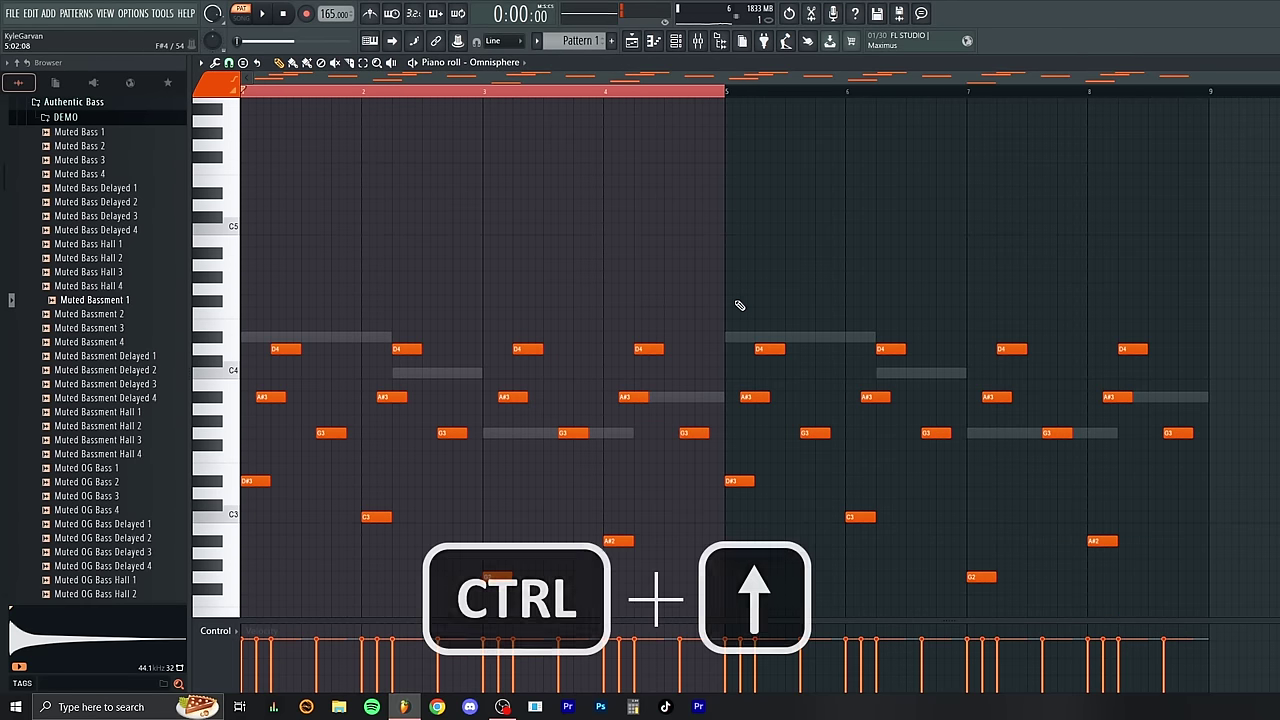
{"action": "key", "text": "ctrl+Up"}
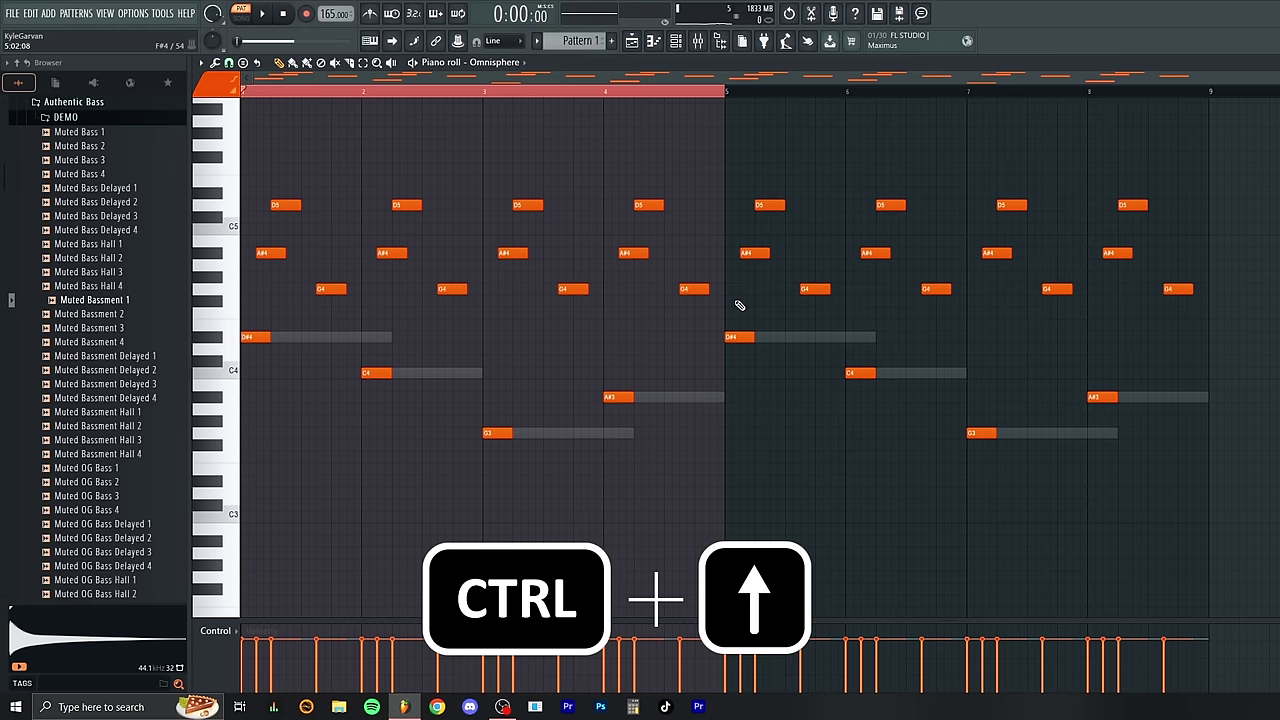
{"action": "key", "text": "ctrl+Up"}
{"action": "scroll", "coordinate": [694, 209], "scroll_direction": "up", "scroll_amount": 5}
{"action": "key", "text": "space"}
{"action": "key", "text": "space"}
{"action": "key", "text": "space"}
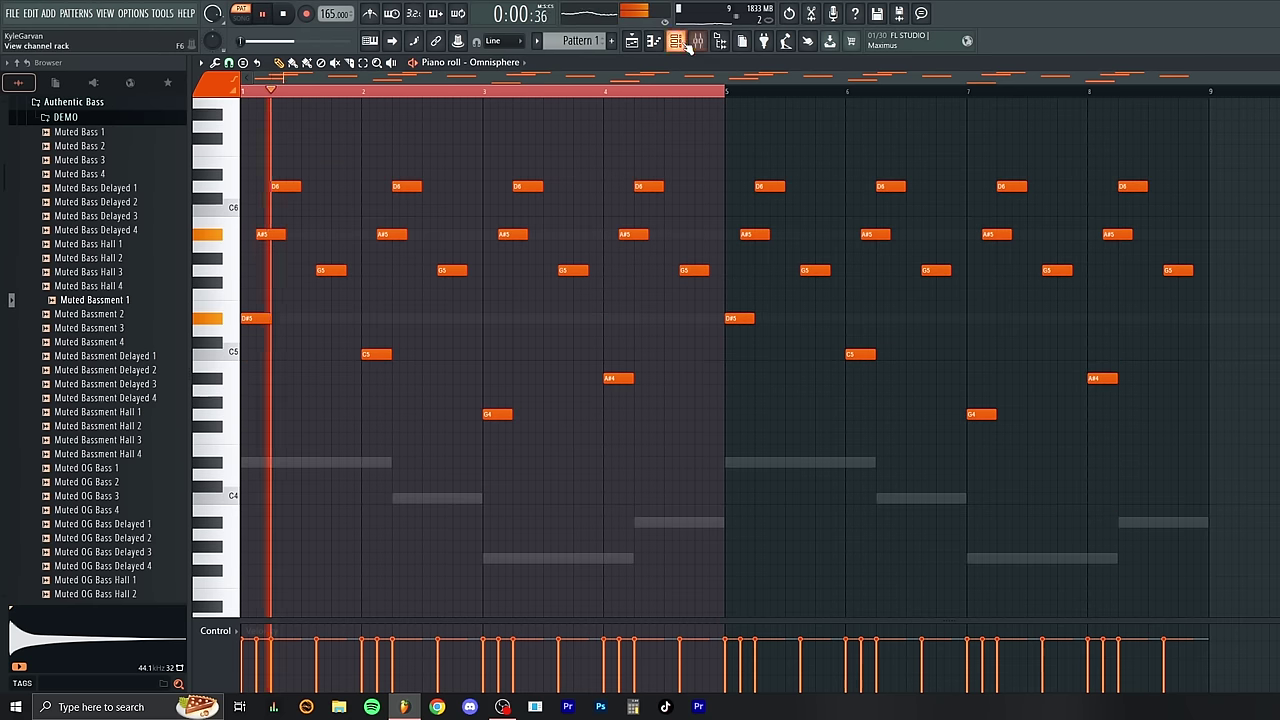
Step: Switch from the Omnisphere notes to the Omnisphere #2 piano roll and start the loop
{"action": "left_click", "coordinate": [678, 41]}
{"action": "key", "text": "space"}
{"action": "right_click", "coordinate": [786, 193]}
{"action": "left_click", "coordinate": [862, 192]}
{"action": "key", "text": "space"}
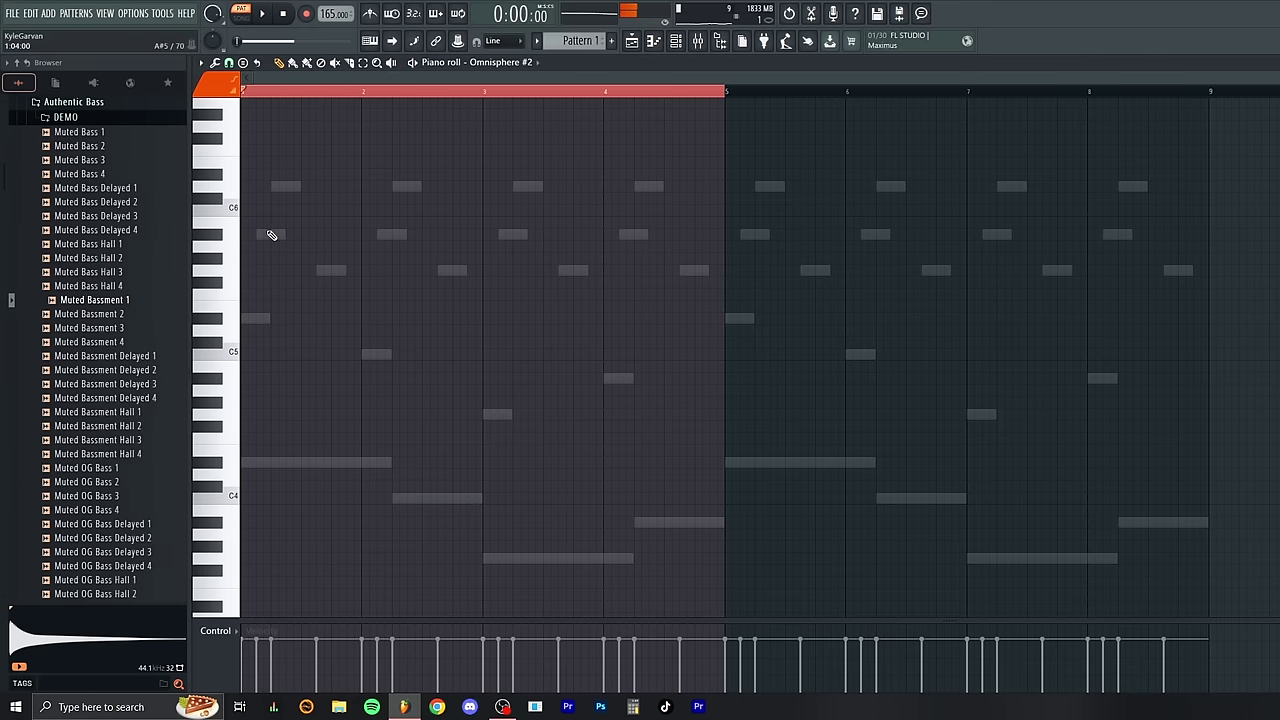
Step: Place an A#5 note at the start of bar 1 and a G5 note on beat 2 of bar 2
{"action": "left_click_drag", "start_coordinate": [1148, 132], "coordinate": [245, 478]}
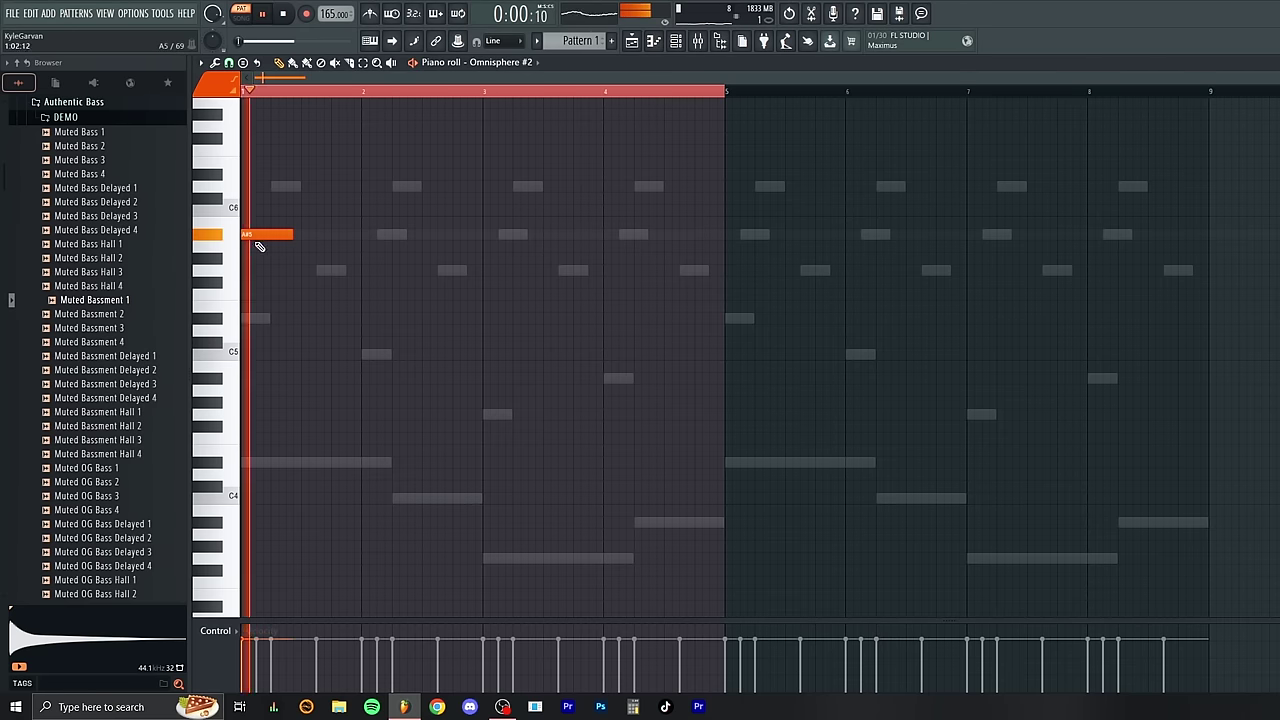
{"action": "left_click", "coordinate": [393, 270]}
{"action": "key", "text": "space"}
{"action": "left_click_drag", "start_coordinate": [578, 178], "coordinate": [1270, 400]}
{"action": "scroll", "coordinate": [898, 511], "scroll_direction": "up", "scroll_amount": 2}
{"action": "scroll", "coordinate": [820, 490], "scroll_direction": "down", "scroll_amount": 2}
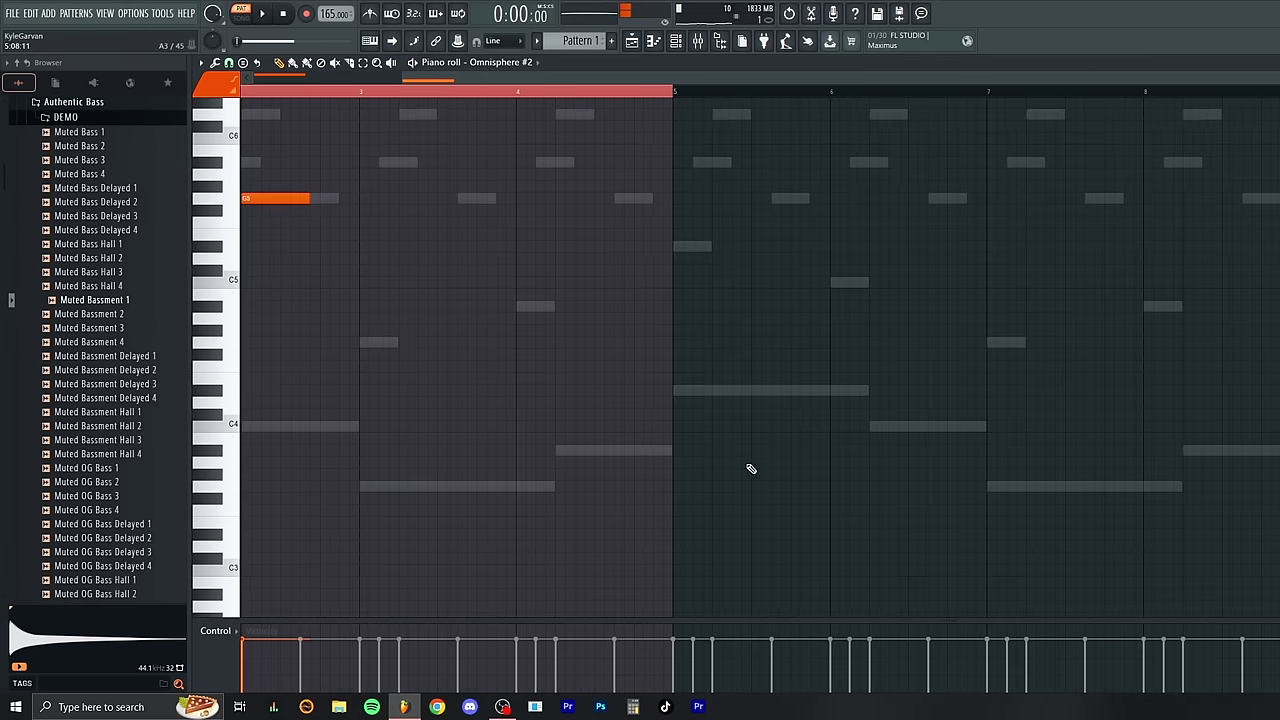
{"action": "scroll", "coordinate": [751, 469], "scroll_direction": "down", "scroll_amount": 1}
{"action": "scroll", "coordinate": [723, 437], "scroll_direction": "up", "scroll_amount": 3}
{"action": "key", "text": "space"}
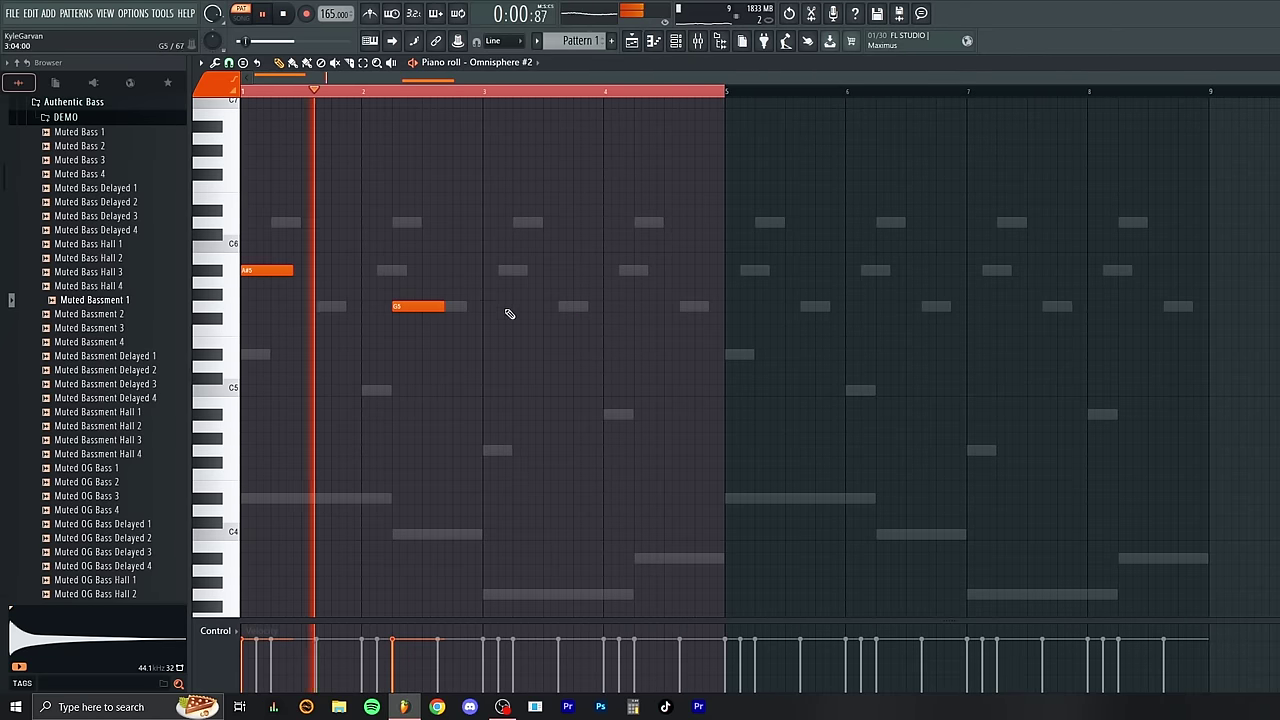
Step: Place a D#6 note at the start of bar 3, shorten it slightly, and add a D6 note directly after it
{"action": "left_click", "coordinate": [516, 271]}
{"action": "key", "text": "space"}
{"action": "right_click", "coordinate": [535, 270]}
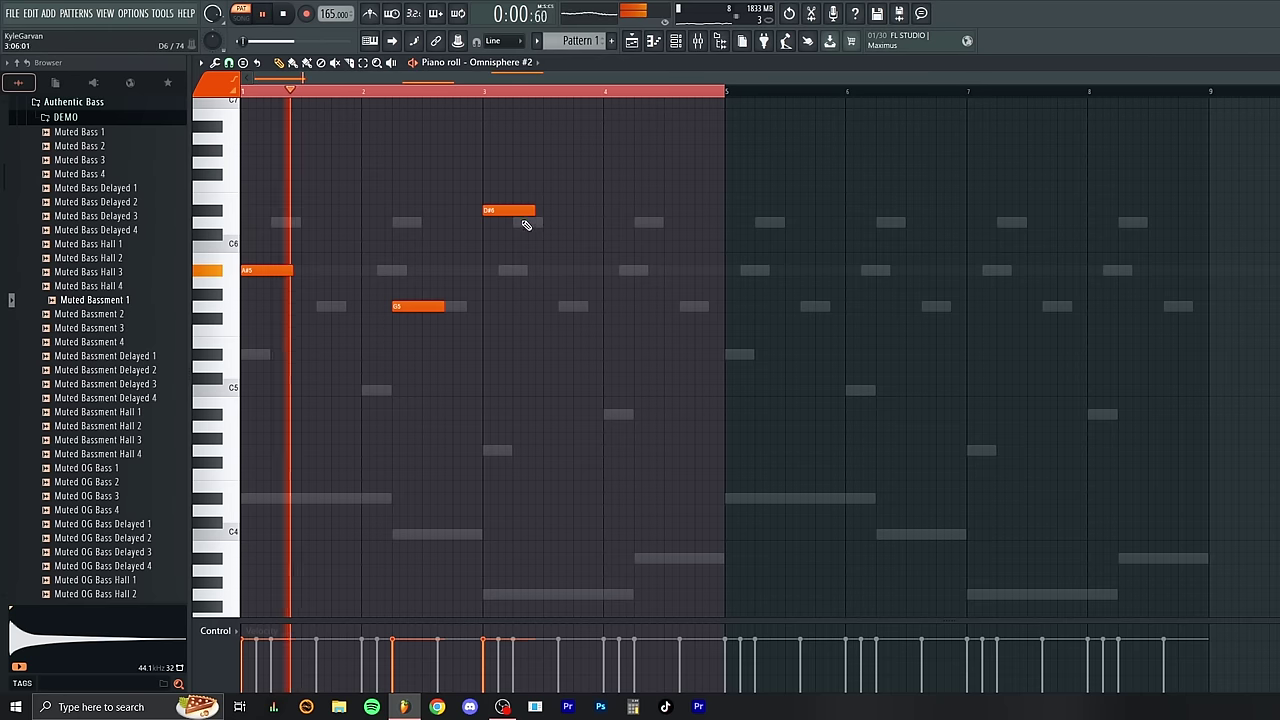
{"action": "left_click_drag", "start_coordinate": [530, 211], "coordinate": [529, 213]}
{"action": "left_click", "coordinate": [530, 222]}
{"action": "key", "text": "space"}
{"action": "key", "text": "space"}
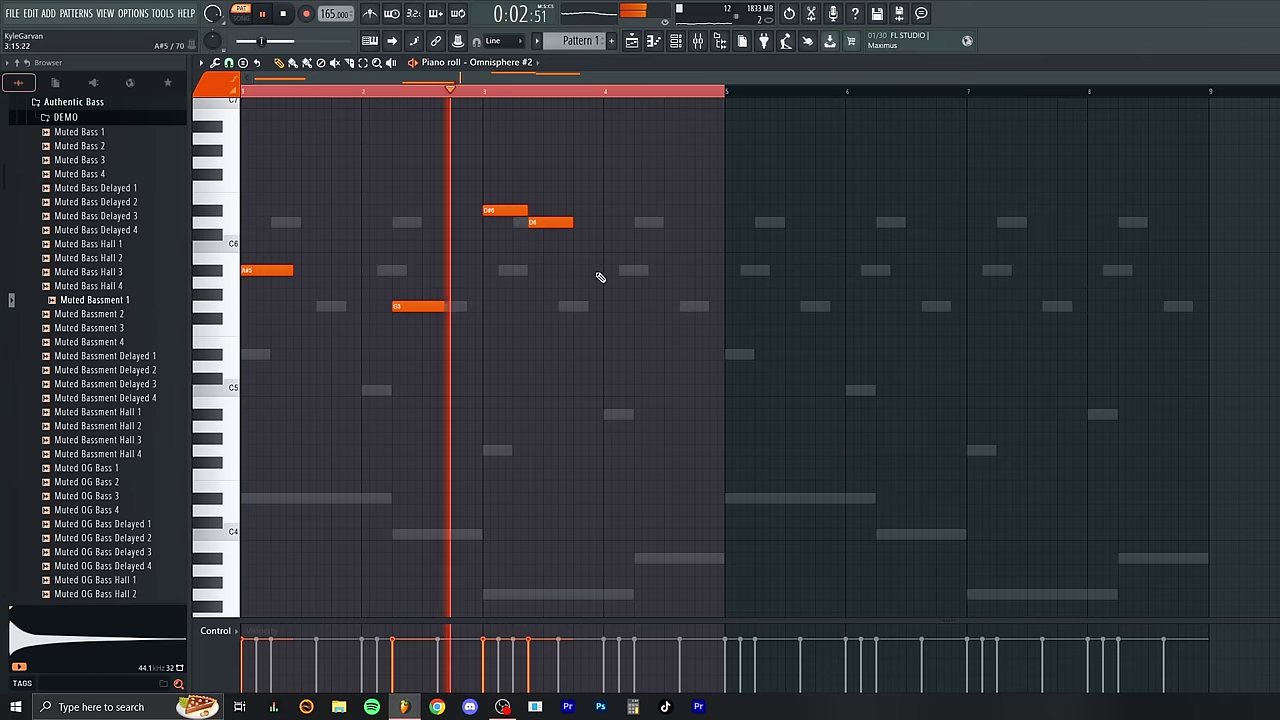
Step: Add a C6 note directly after the D6 and a one-beat G5 note on the last beat of bar 4
{"action": "left_click", "coordinate": [575, 236]}
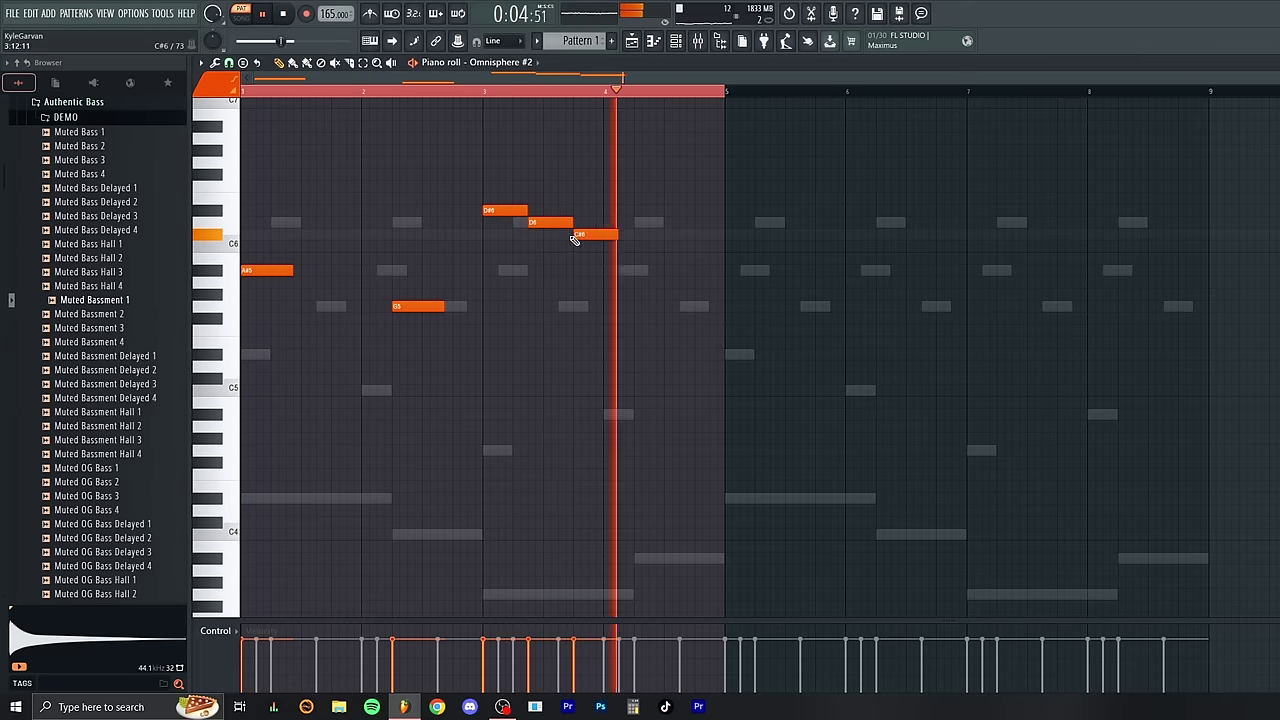
{"action": "left_click", "coordinate": [584, 247]}
{"action": "right_click", "coordinate": [585, 247]}
{"action": "left_click", "coordinate": [575, 246]}
{"action": "left_click", "coordinate": [718, 271]}
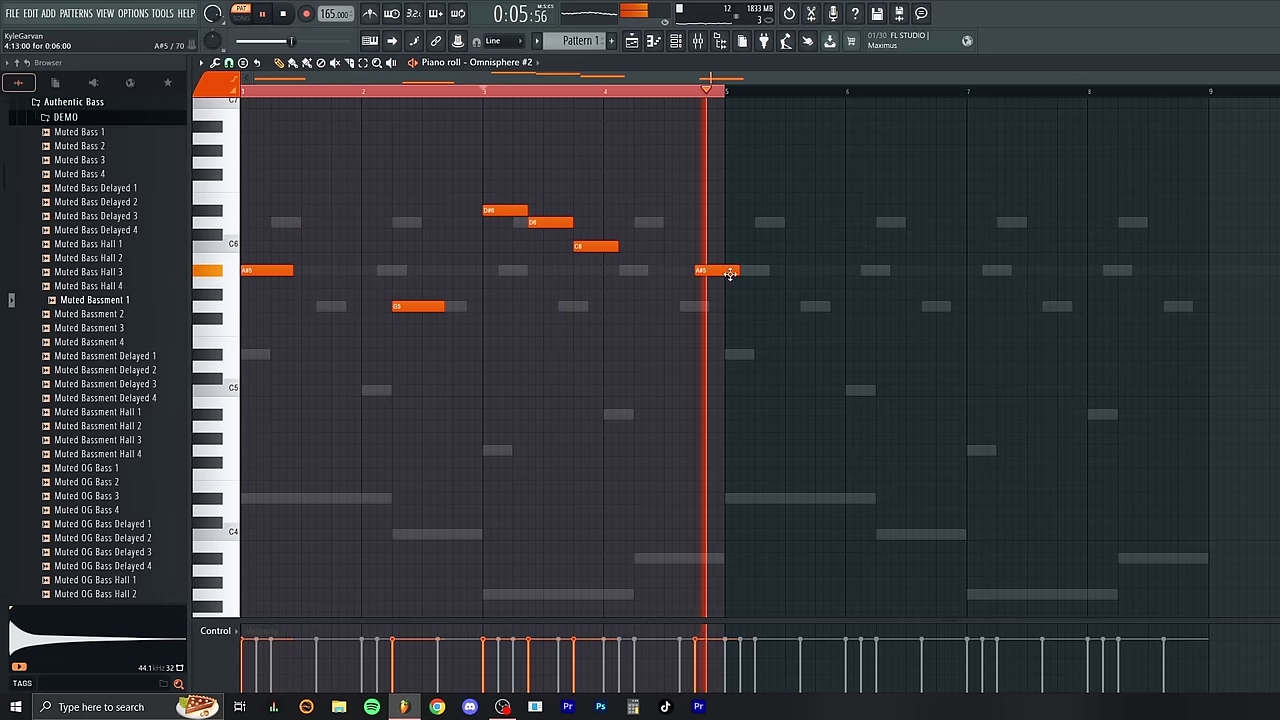
{"action": "left_click_drag", "start_coordinate": [737, 270], "coordinate": [709, 308]}
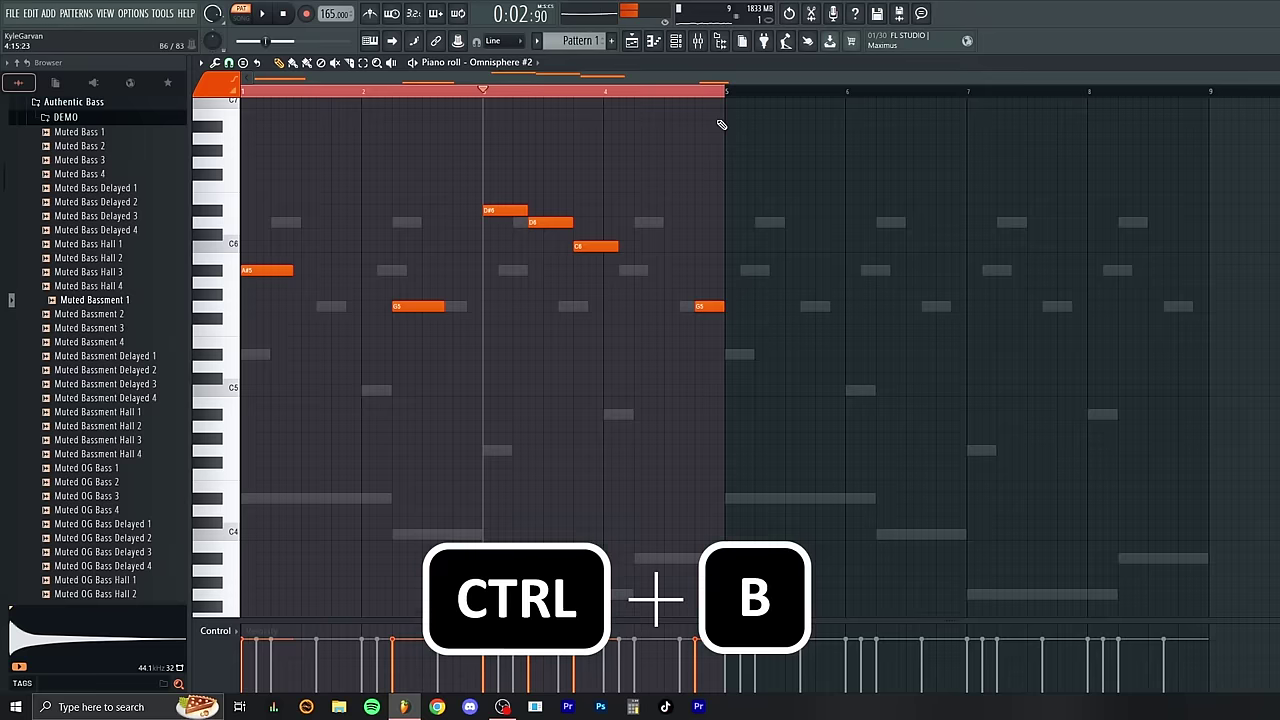
Step: Duplicate the four-bar Omnisphere #2 melody into bars 5 to 8 and delete the copied notes in bars 7 and 8
{"action": "key", "text": "ctrl+b"}
{"action": "left_click_drag", "start_coordinate": [1223, 160], "coordinate": [985, 357]}
{"action": "key", "text": "Delete"}
{"action": "left_click_drag", "start_coordinate": [1255, 110], "coordinate": [965, 474]}
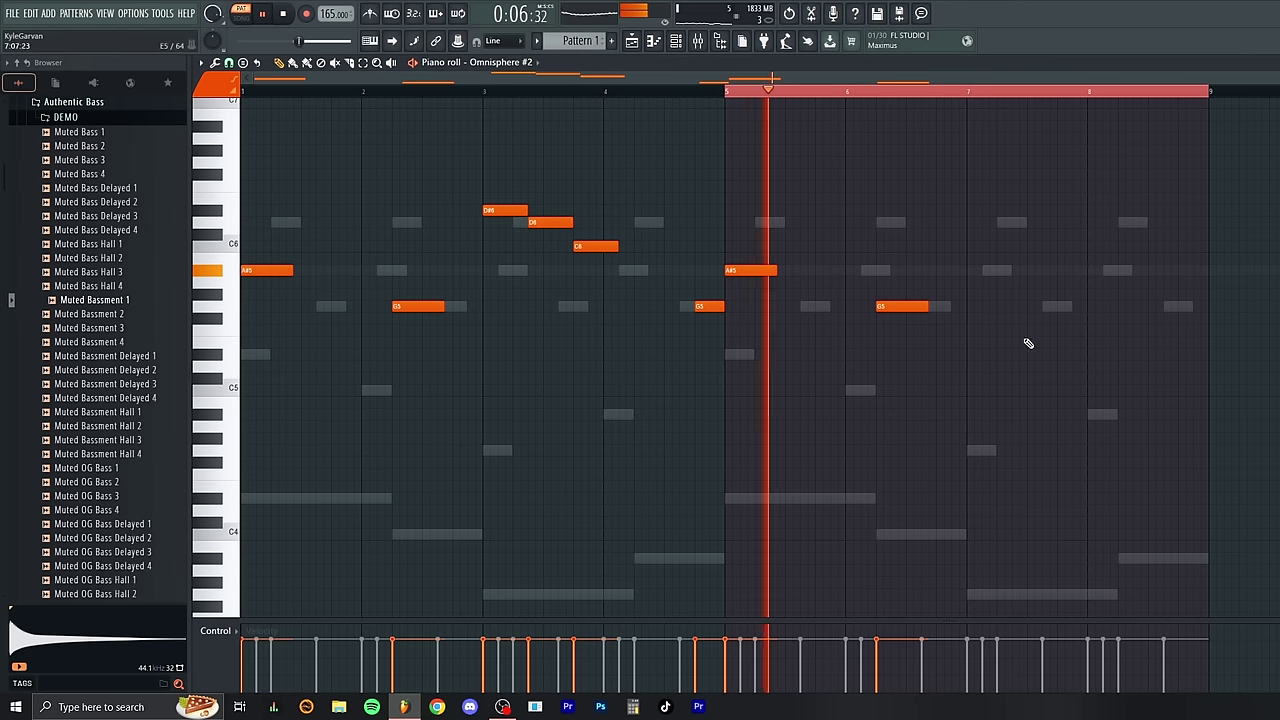
Step: Place a one-beat A#5 note at the start of bar 7 and a D6 note half a beat after it ends
{"action": "left_click", "coordinate": [974, 271]}
{"action": "left_click", "coordinate": [1018, 222]}
{"action": "key", "text": "space"}
{"action": "key", "text": "space"}
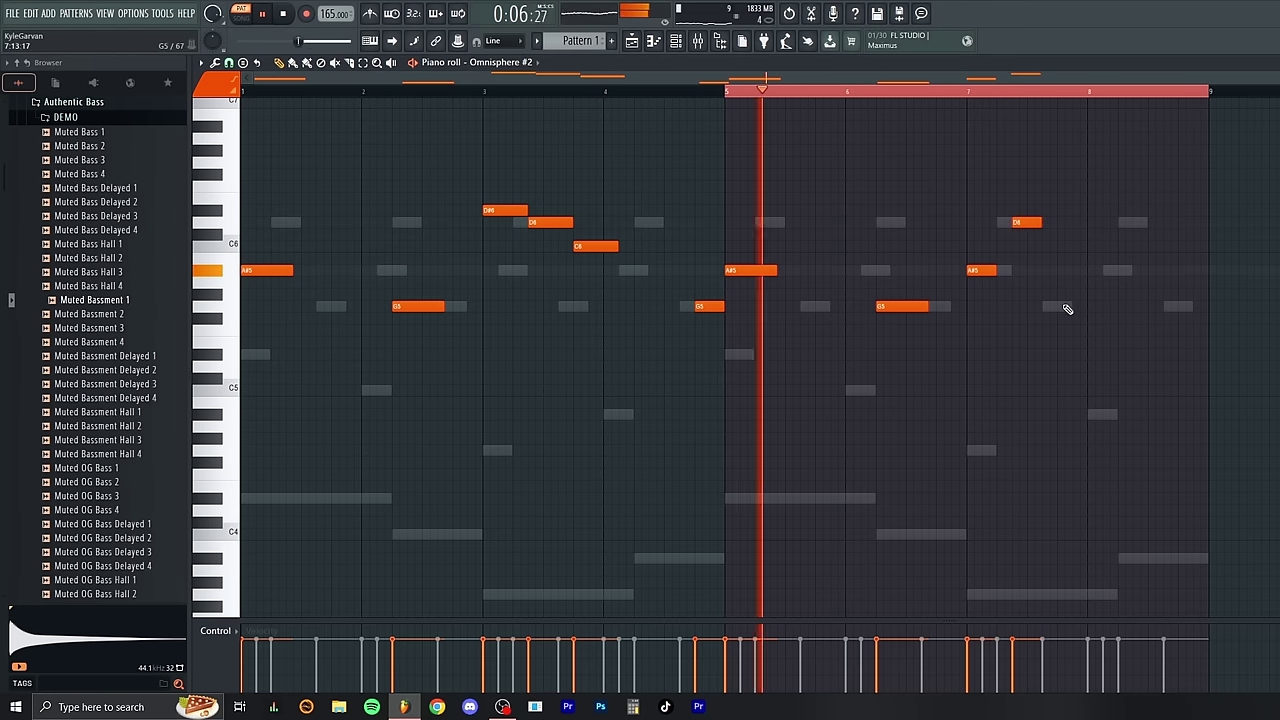
Step: Place a one-beat G5 note on the last beat of bar 7 and a one-beat A#5 note two and a half beats into bar 8
{"action": "left_click", "coordinate": [1066, 308]}
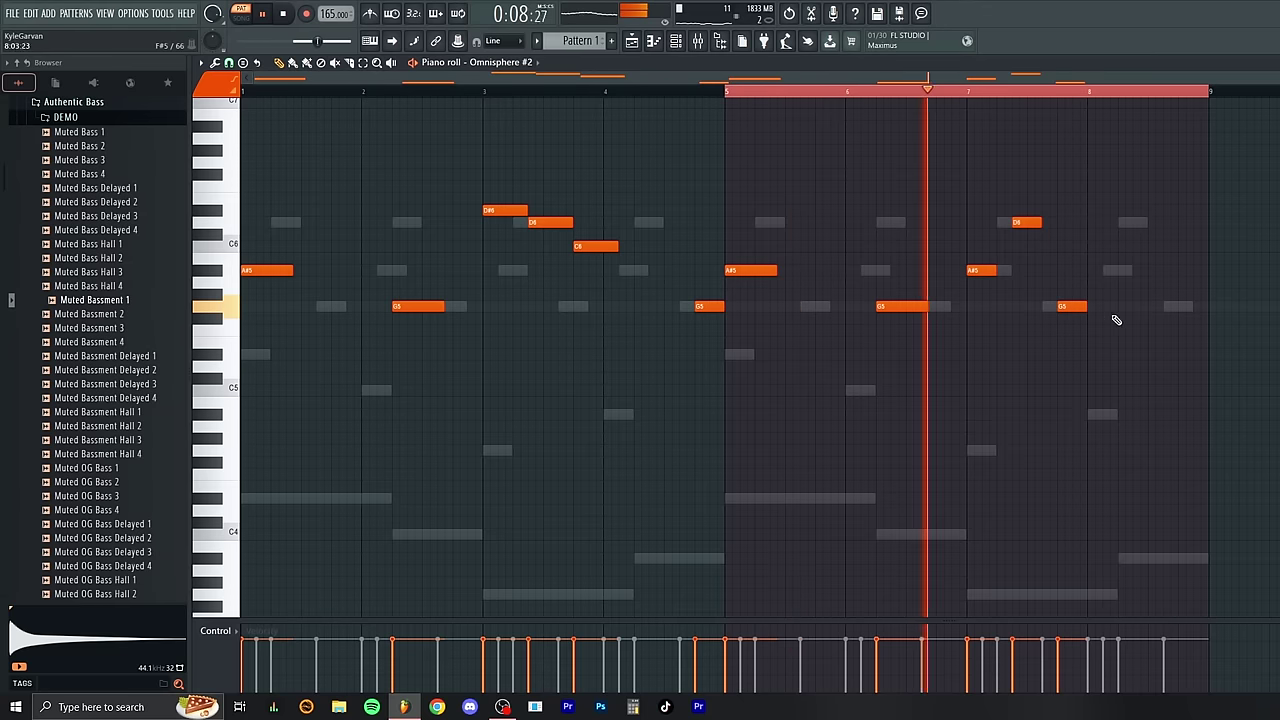
{"action": "scroll", "coordinate": [1173, 96], "scroll_direction": "up", "scroll_amount": 2}
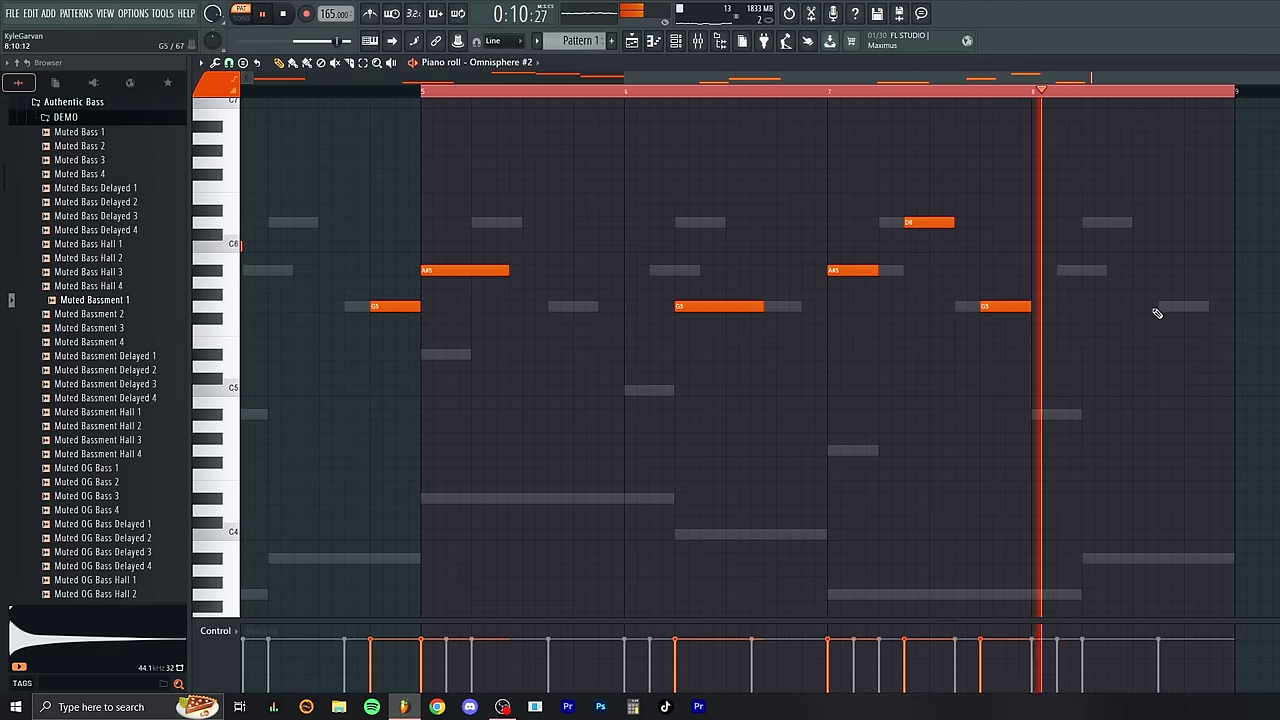
{"action": "left_click", "coordinate": [1160, 269]}
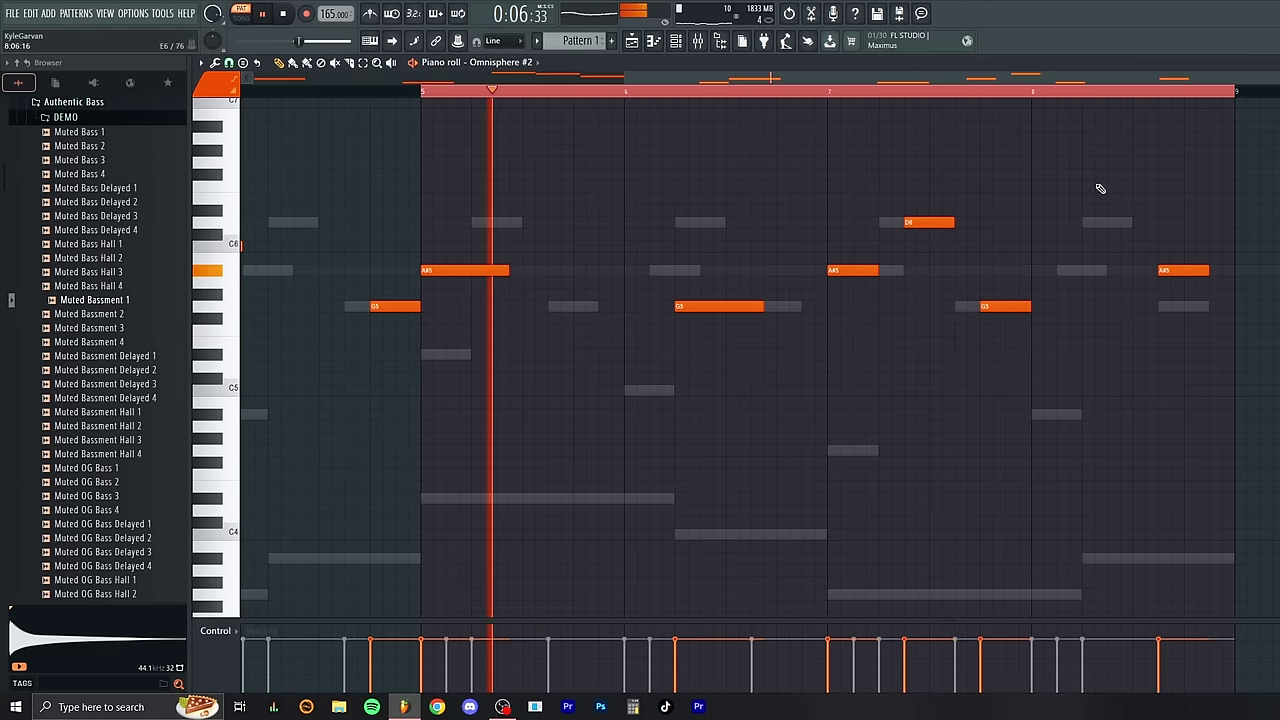
{"action": "scroll", "coordinate": [1057, 167], "scroll_direction": "down", "scroll_amount": 2}
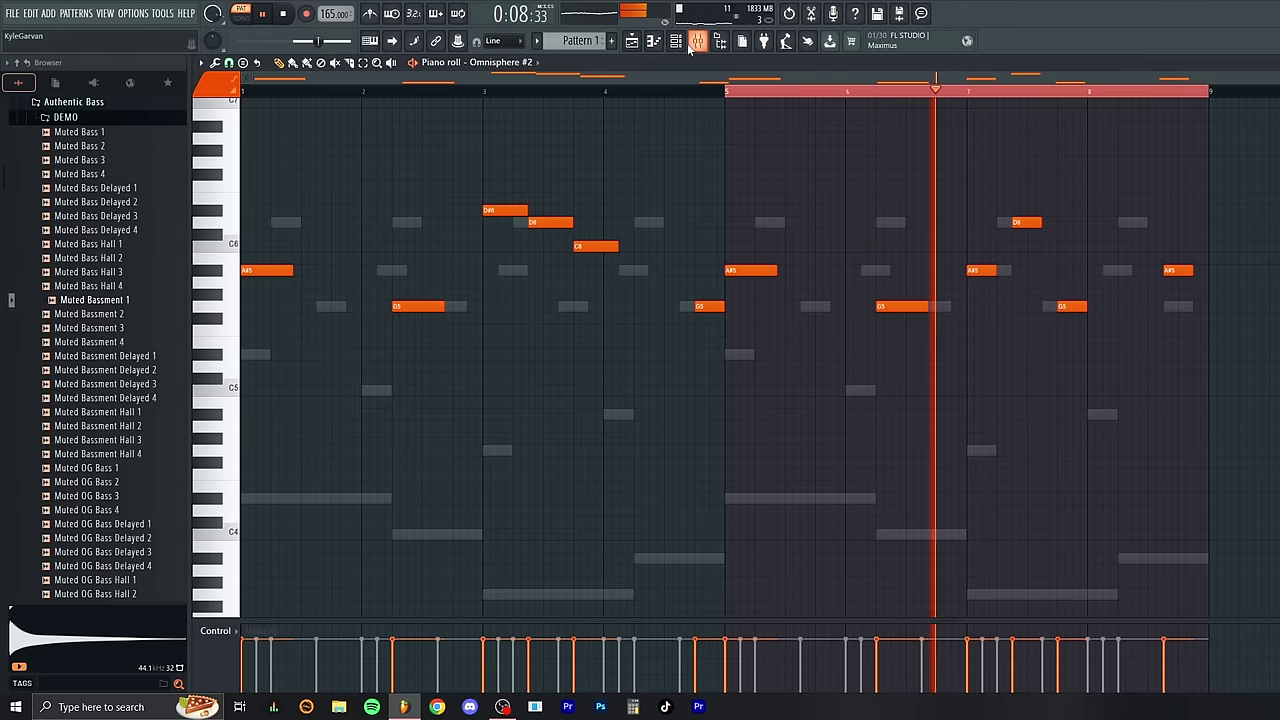
Step: Stack one-beat notes at the bar starts in the Omnisphere arpeggio: D#5 and G4 in bar 1, D5 and G4 in bar 2, D5, G4 and C4 in bar 3
{"action": "left_click", "coordinate": [676, 41]}
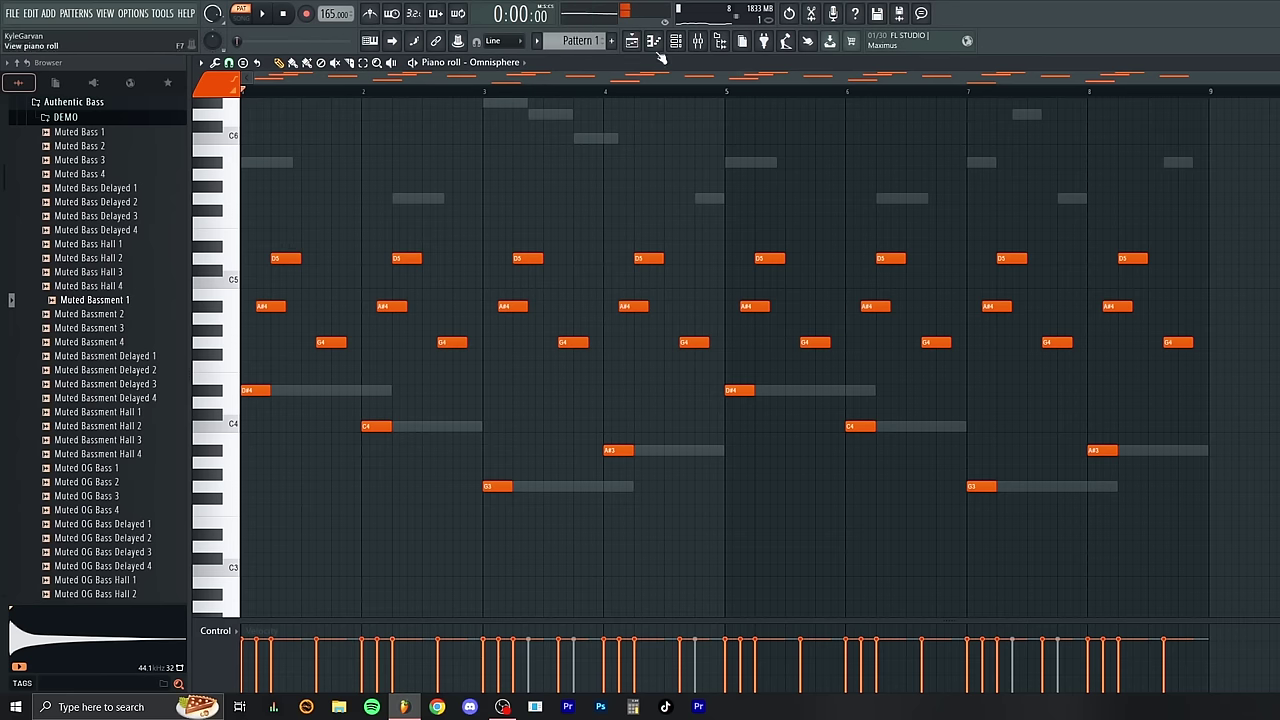
{"action": "left_click", "coordinate": [676, 41]}
{"action": "left_click", "coordinate": [676, 41]}
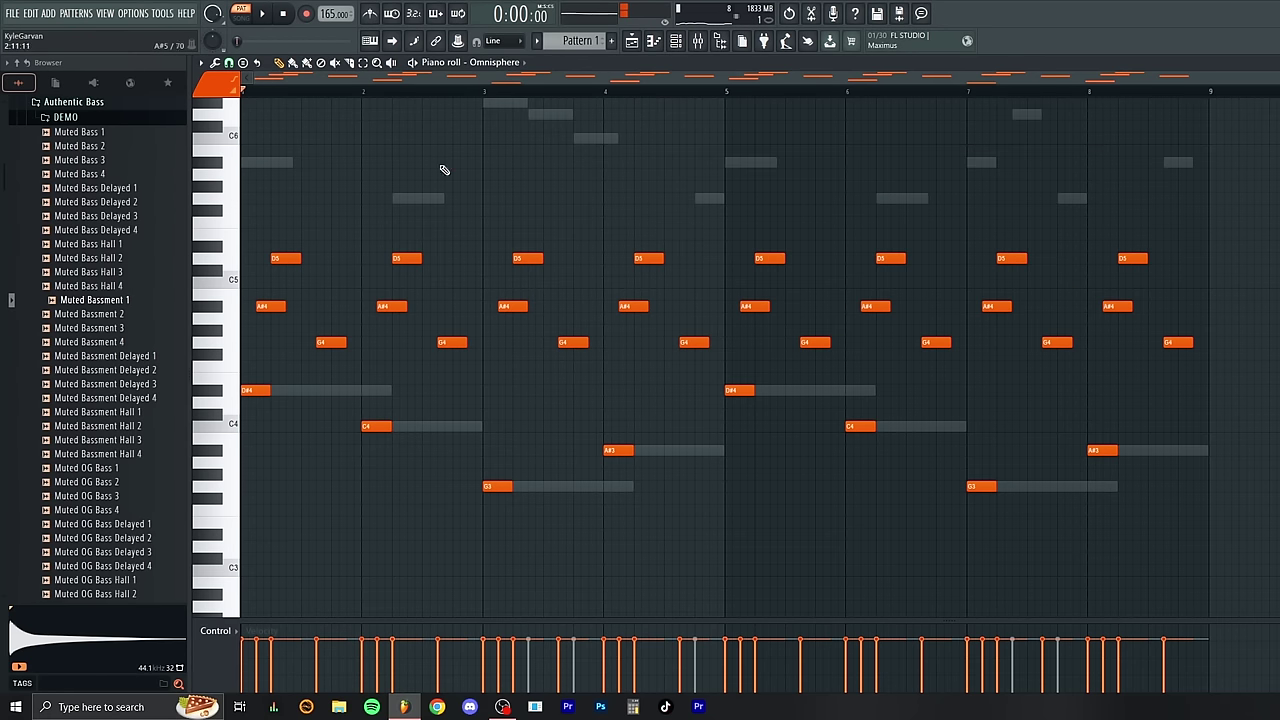
{"action": "left_click_drag", "start_coordinate": [219, 232], "coordinate": [232, 246]}
{"action": "key", "text": "space"}
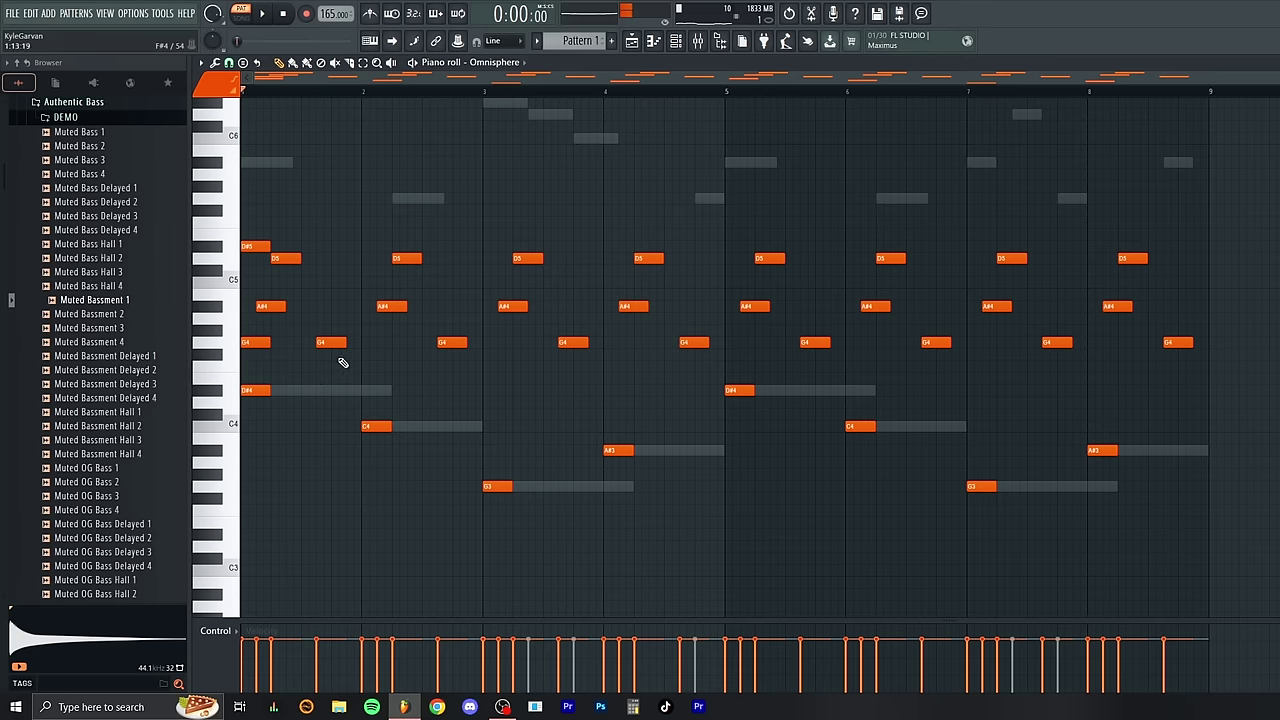
{"action": "left_click", "coordinate": [485, 342]}
{"action": "left_click", "coordinate": [487, 259]}
{"action": "left_click", "coordinate": [485, 426]}
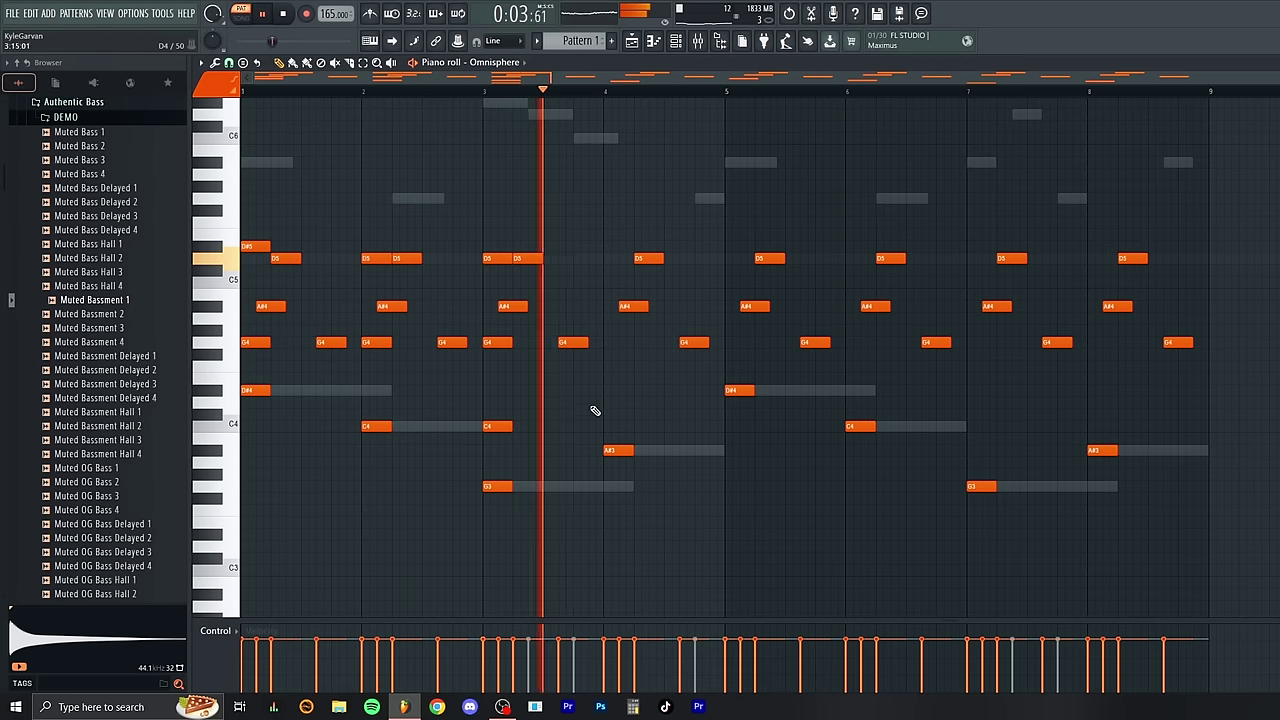
Step: Copy the notes of the Omnisphere channel and paste them into the Omnisphere #3 channel
{"action": "left_click", "coordinate": [676, 40]}
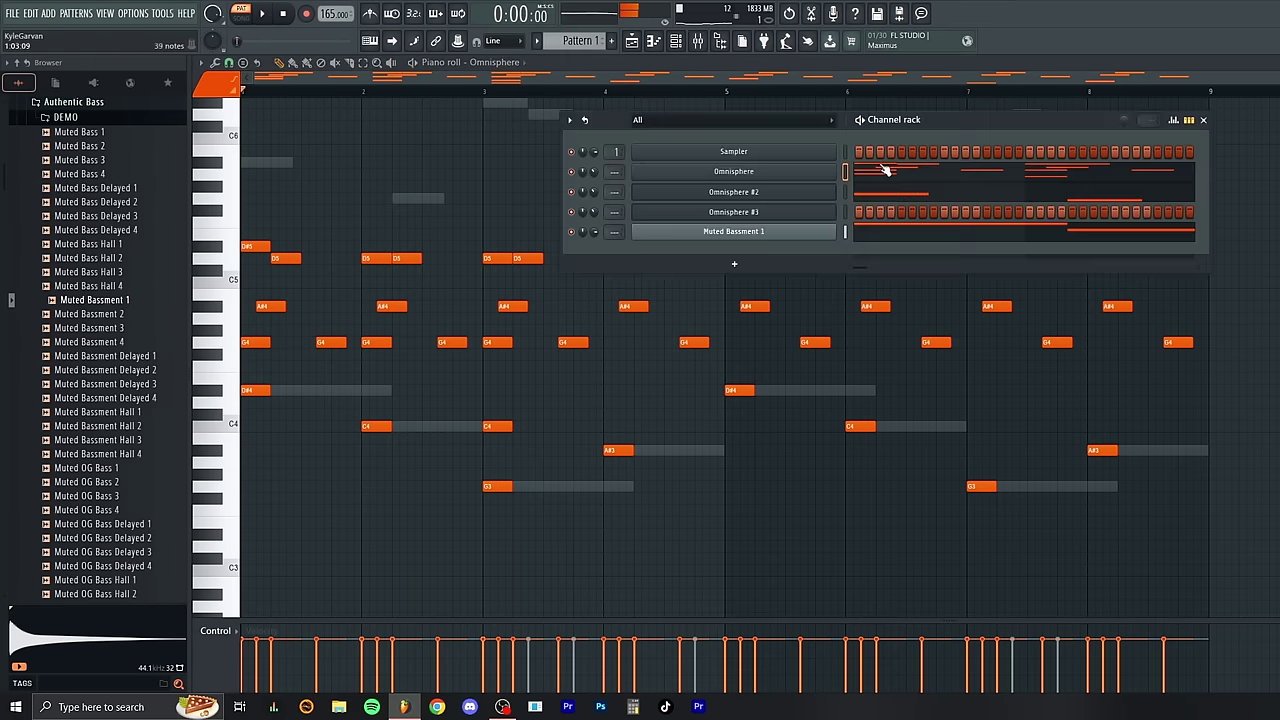
{"action": "left_click", "coordinate": [789, 213]}
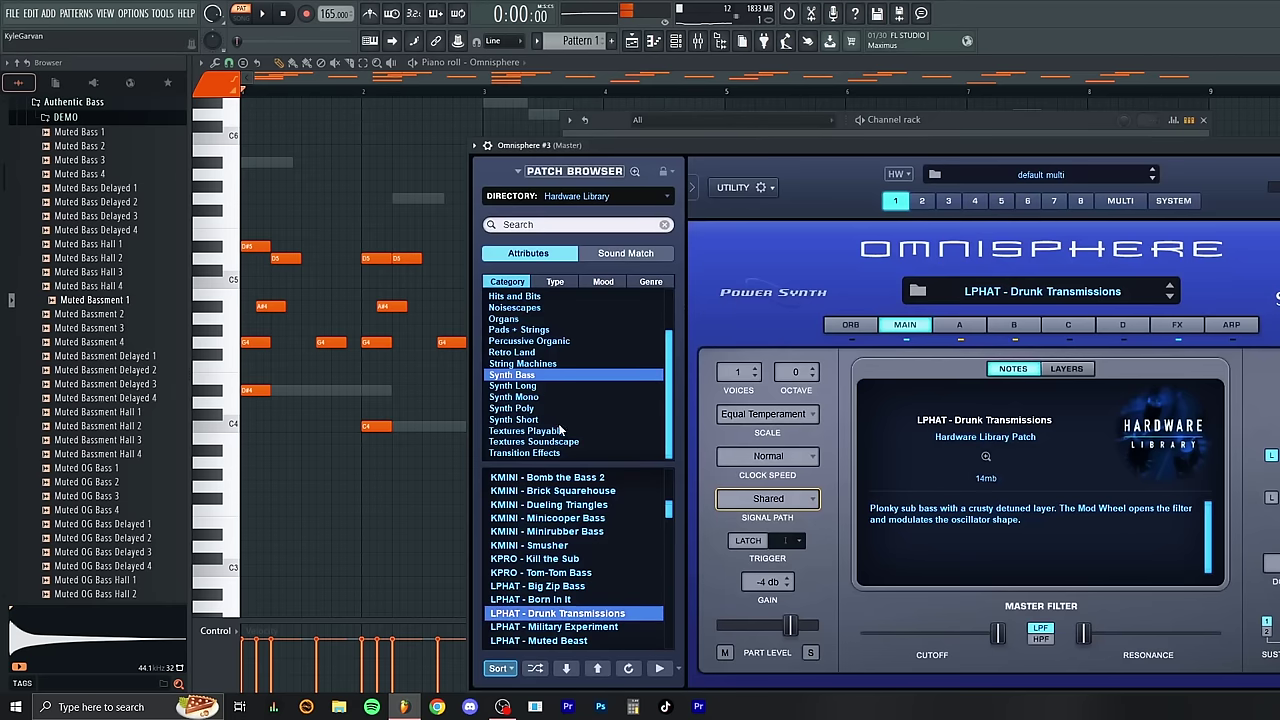
{"action": "left_click", "coordinate": [394, 212]}
{"action": "left_click", "coordinate": [676, 40]}
{"action": "right_click", "coordinate": [795, 172]}
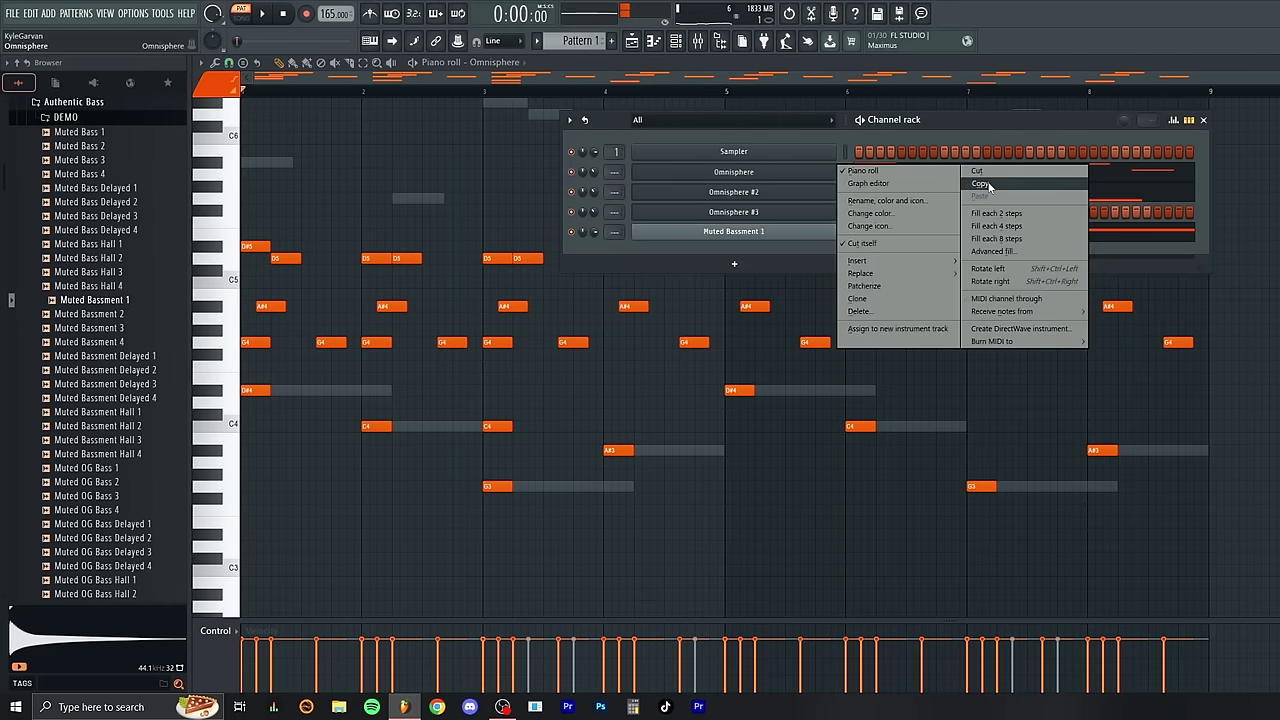
{"action": "left_click", "coordinate": [988, 186]}
{"action": "right_click", "coordinate": [791, 212]}
{"action": "left_click", "coordinate": [985, 235]}
Step: Play the pattern and load the D50 - Glass Blower patch from the Pads + Strings category in Omnisphere #3
{"action": "key", "text": "space"}
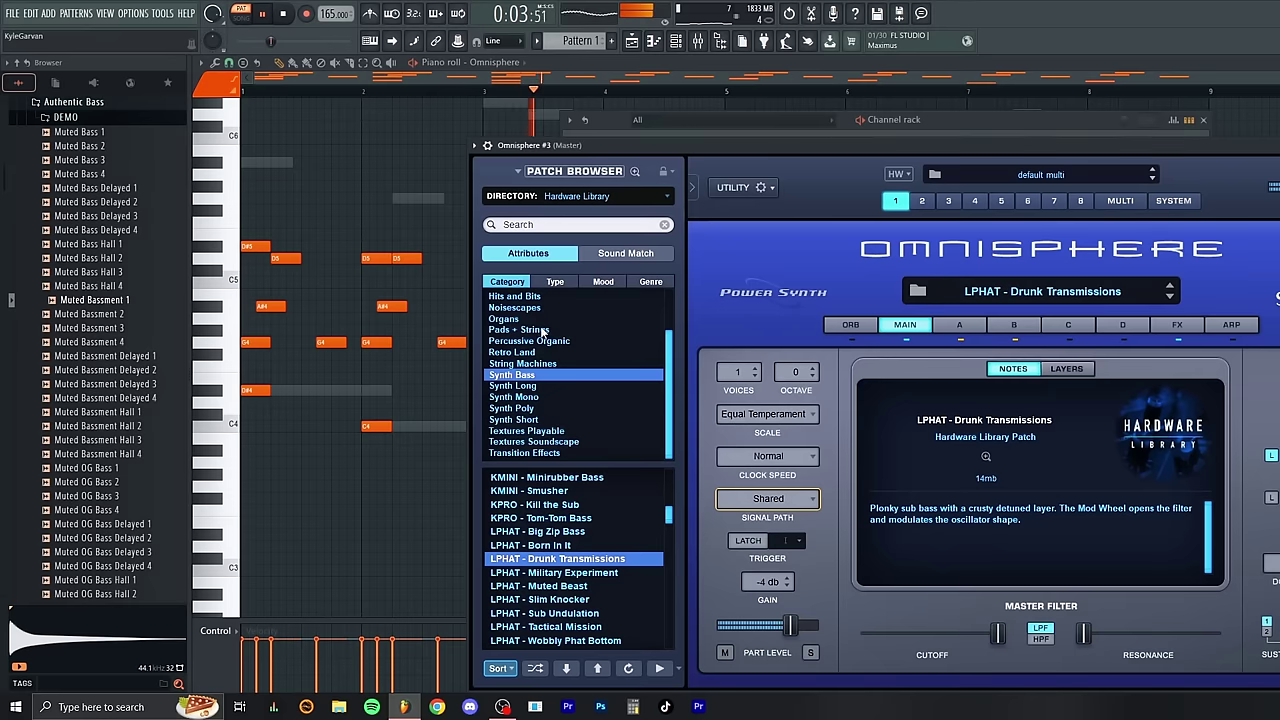
{"action": "left_click", "coordinate": [518, 329]}
{"action": "left_click", "coordinate": [560, 558]}
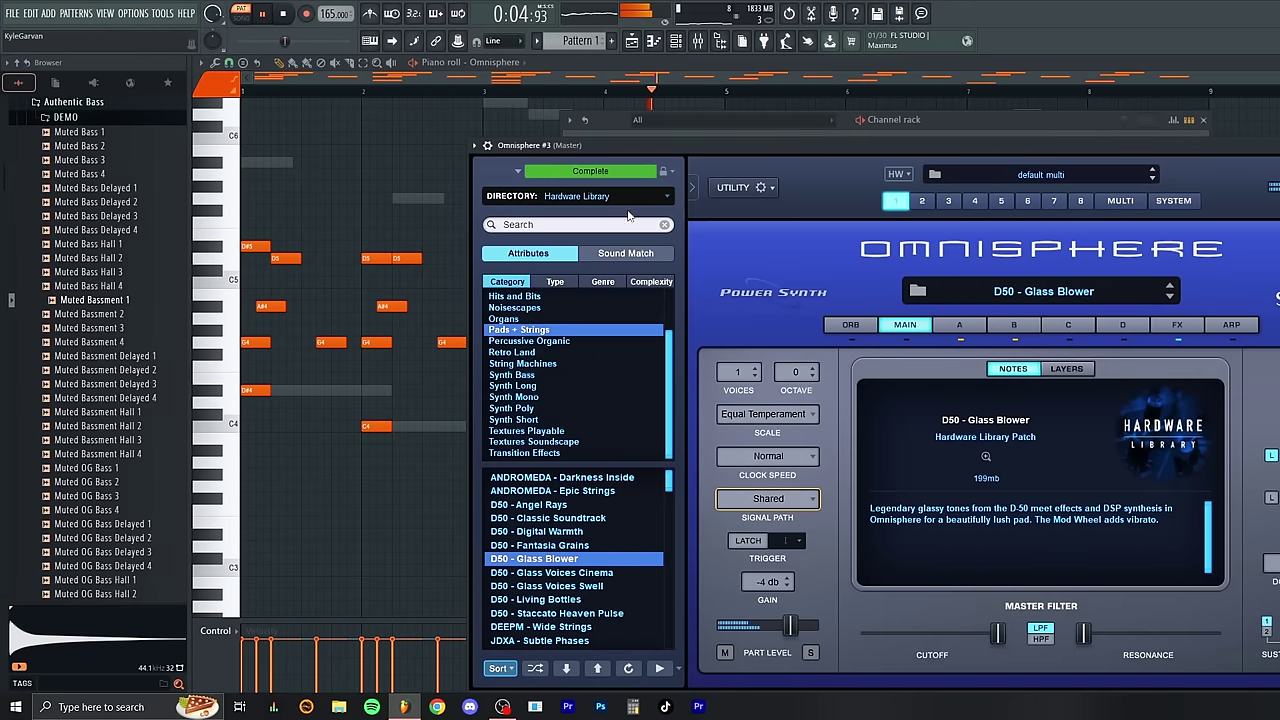
{"action": "left_click_drag", "start_coordinate": [683, 146], "coordinate": [711, 136]}
{"action": "left_click", "coordinate": [574, 576]}
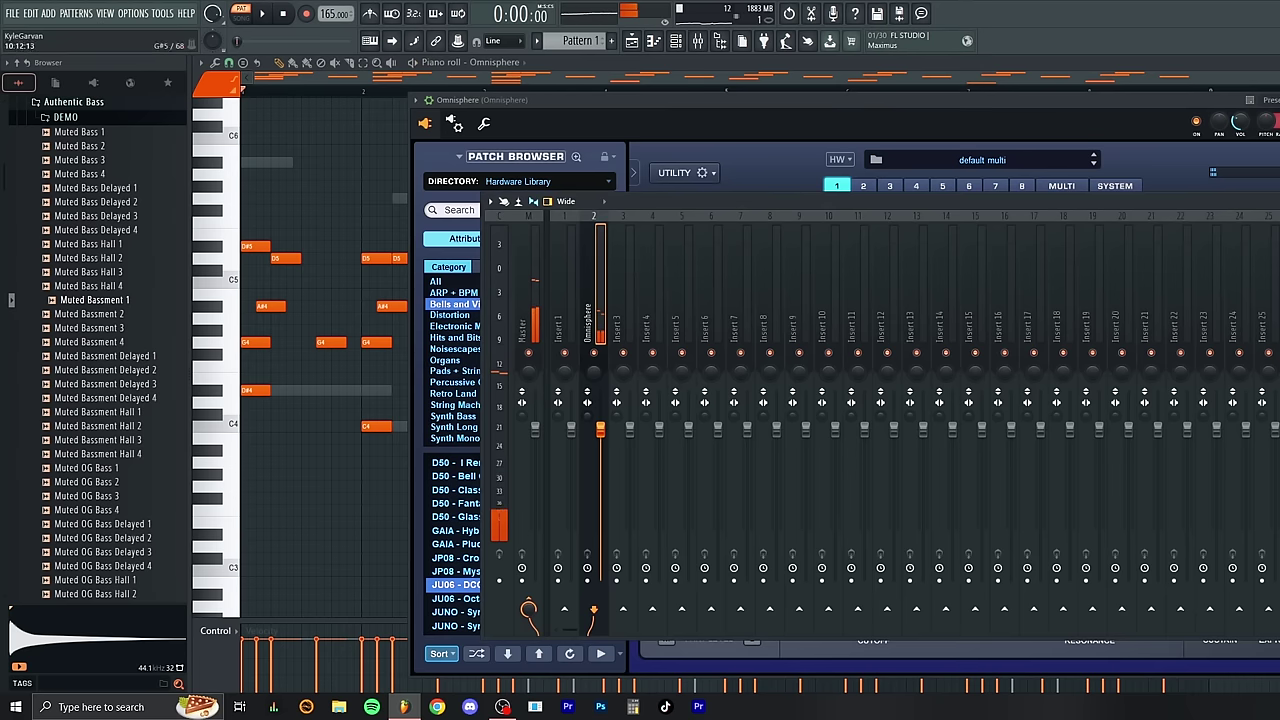
Step: Open the list of effect plugins for the first slot of the Omnisphere mixer track
{"action": "left_click", "coordinate": [1195, 20]}
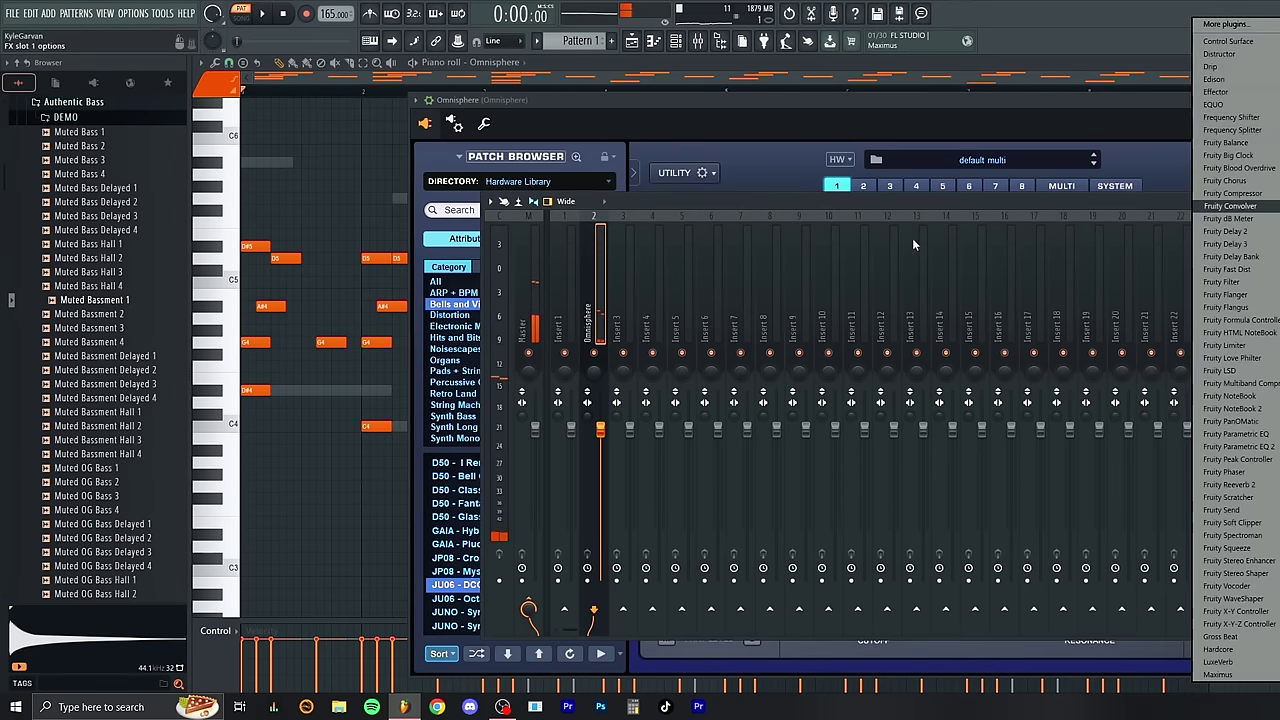
{"action": "left_click", "coordinate": [822, 194]}
Step: Render Pattern 1 as an audio clip and place it on Track 3 at the start of the playlist
{"action": "left_click", "coordinate": [631, 41]}
{"action": "right_click", "coordinate": [218, 108]}
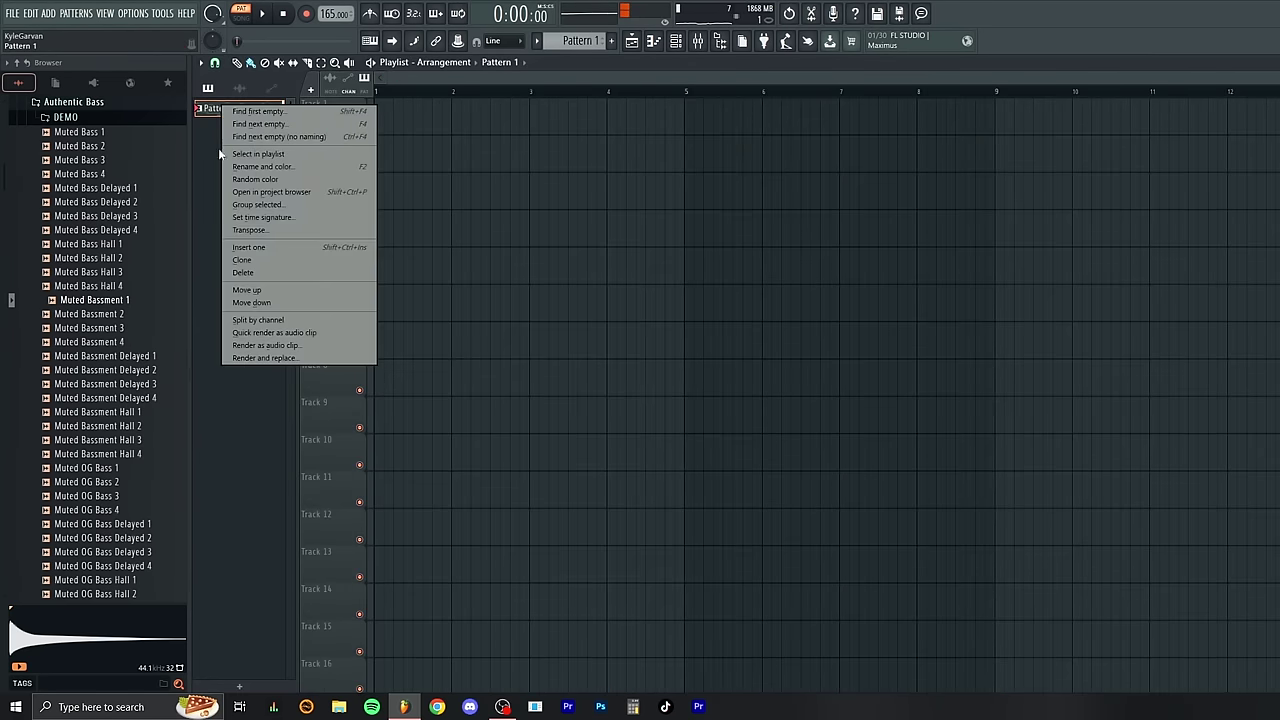
{"action": "left_click", "coordinate": [292, 347]}
{"action": "left_click", "coordinate": [955, 536]}
{"action": "left_click_drag", "start_coordinate": [245, 120], "coordinate": [377, 161]}
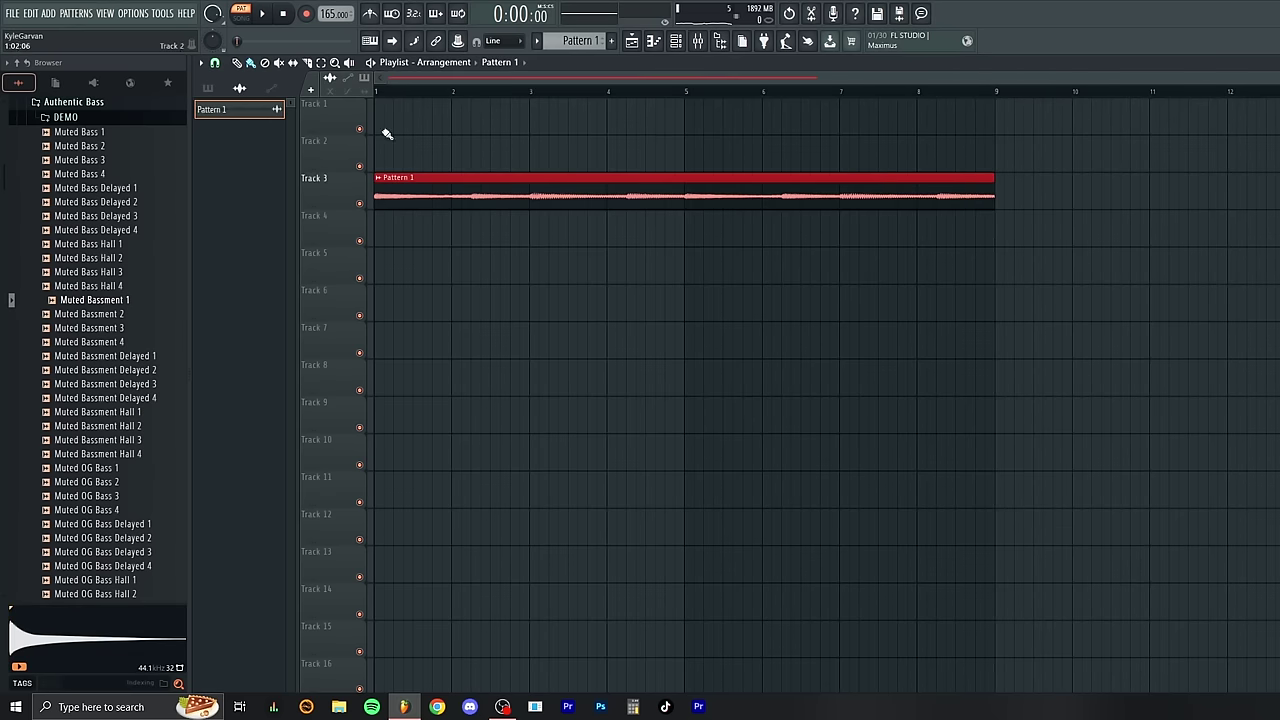
Step: Reverse the Pattern 1 audio clip on Track 3, audition it, and mute the clip in the playlist
{"action": "double_click", "coordinate": [428, 200]}
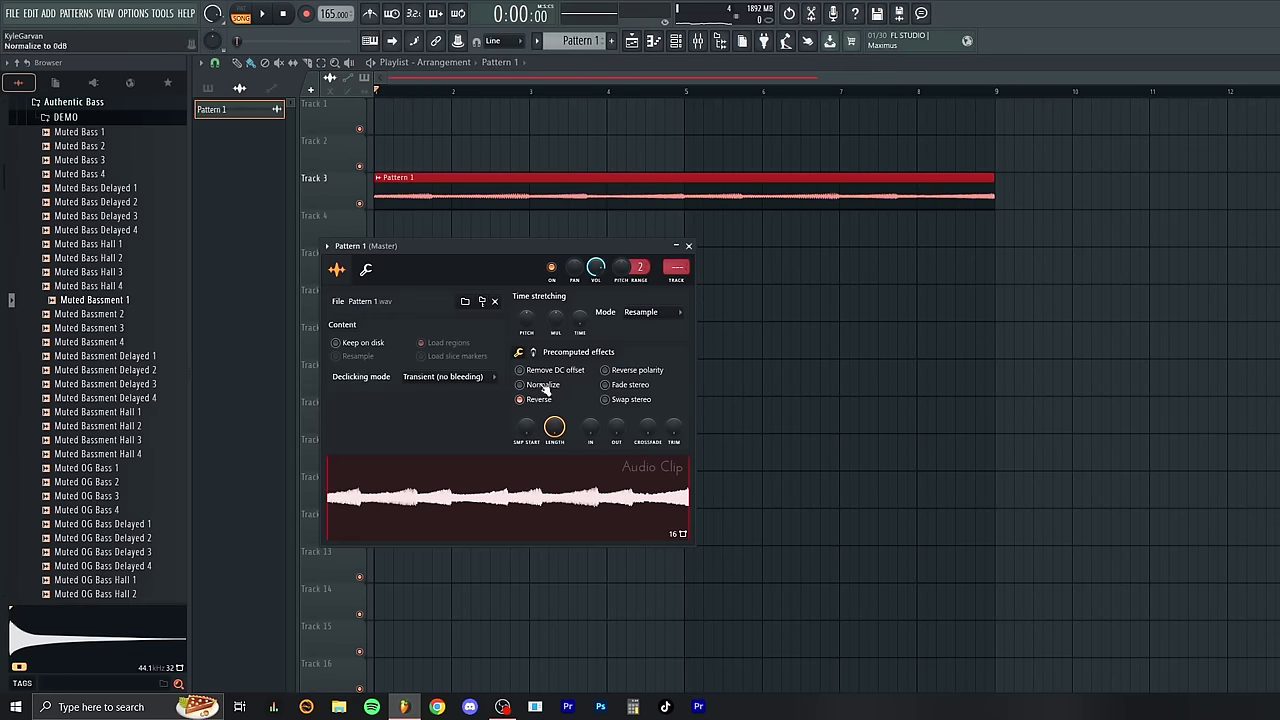
{"action": "double_click", "coordinate": [525, 195]}
{"action": "key", "text": "space"}
{"action": "double_click", "coordinate": [594, 203]}
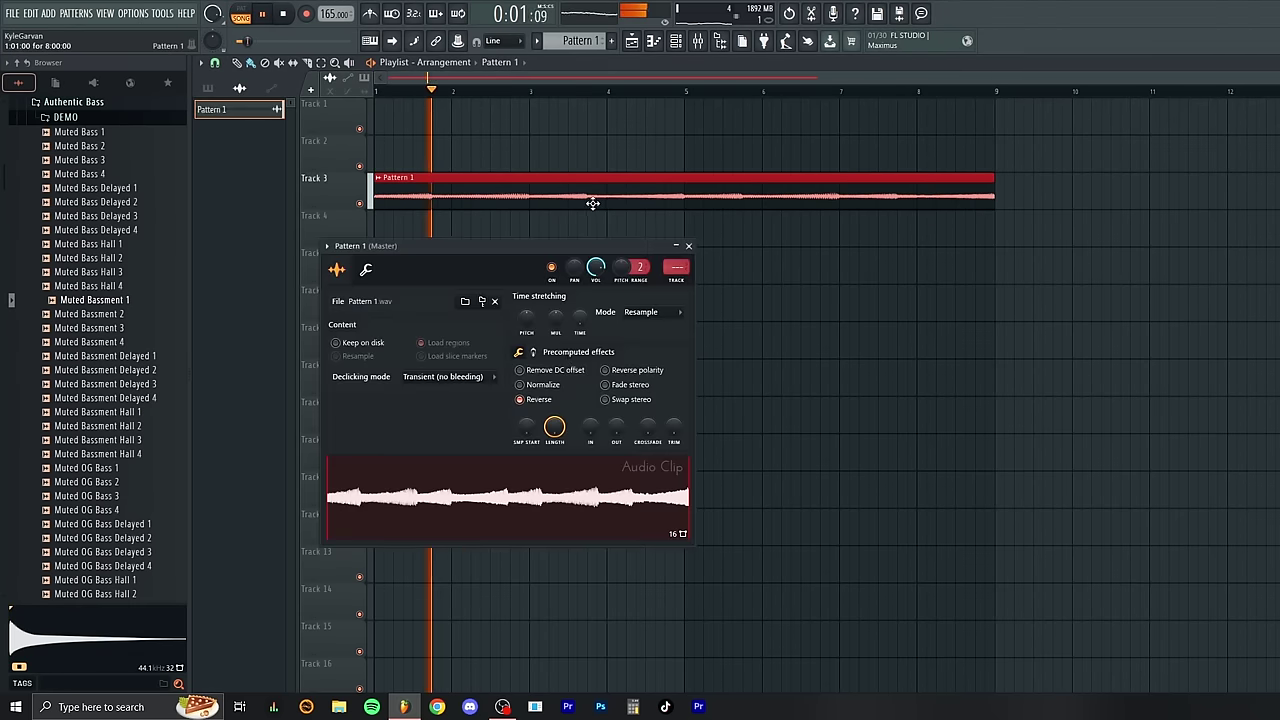
{"action": "left_click", "coordinate": [736, 333]}
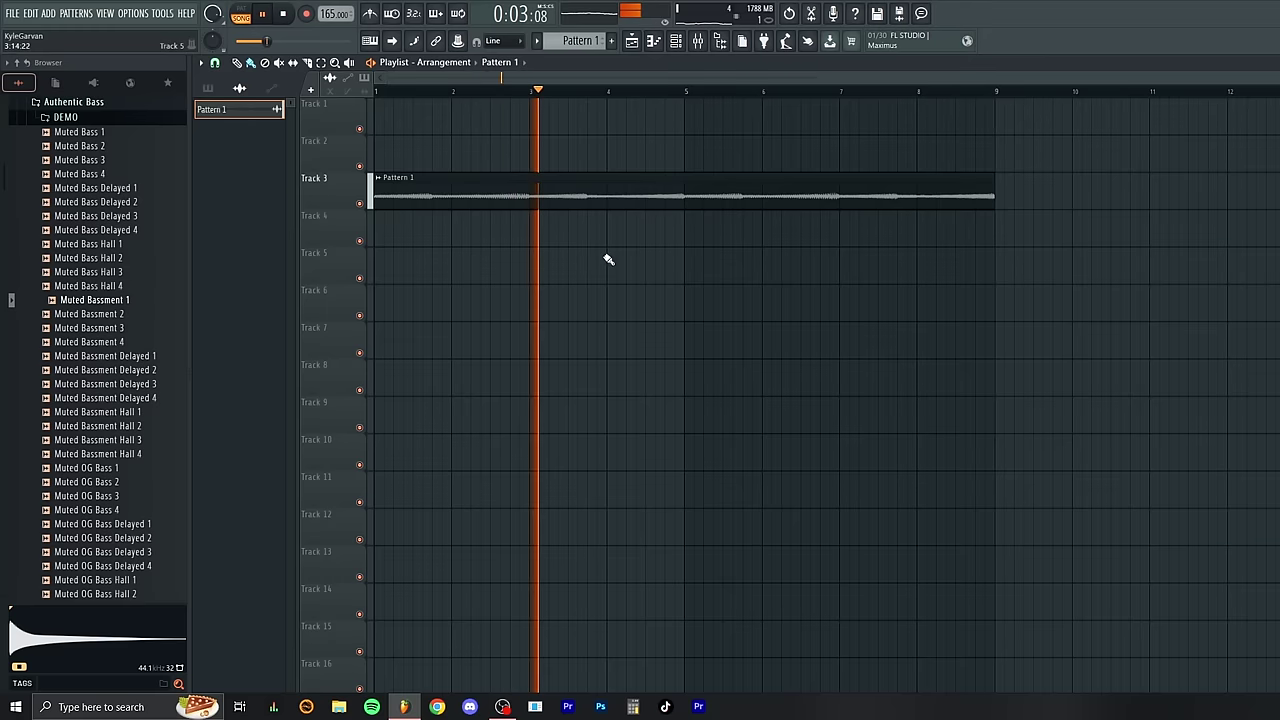
Step: Show all channels in the channel rack and place the Pattern 1 note clip at the start of Track 1
{"action": "left_click", "coordinate": [675, 40]}
{"action": "left_click", "coordinate": [754, 120]}
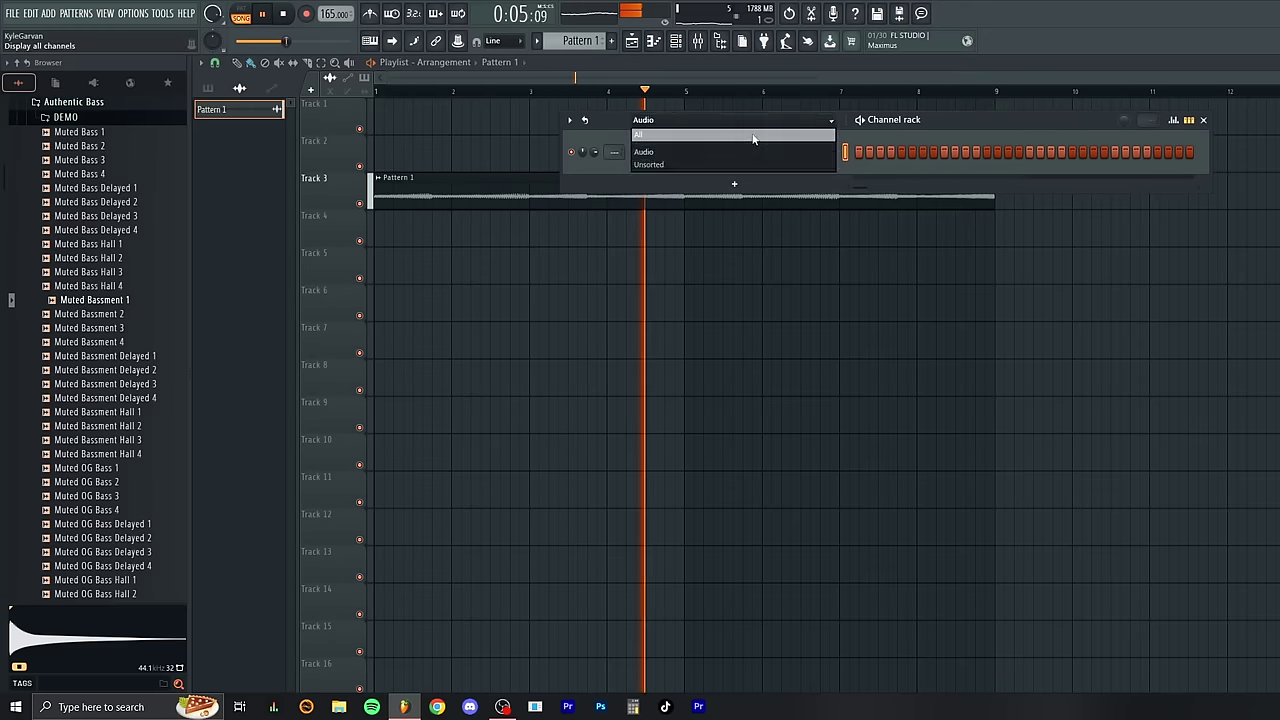
{"action": "left_click", "coordinate": [751, 134]}
{"action": "key", "text": "F6"}
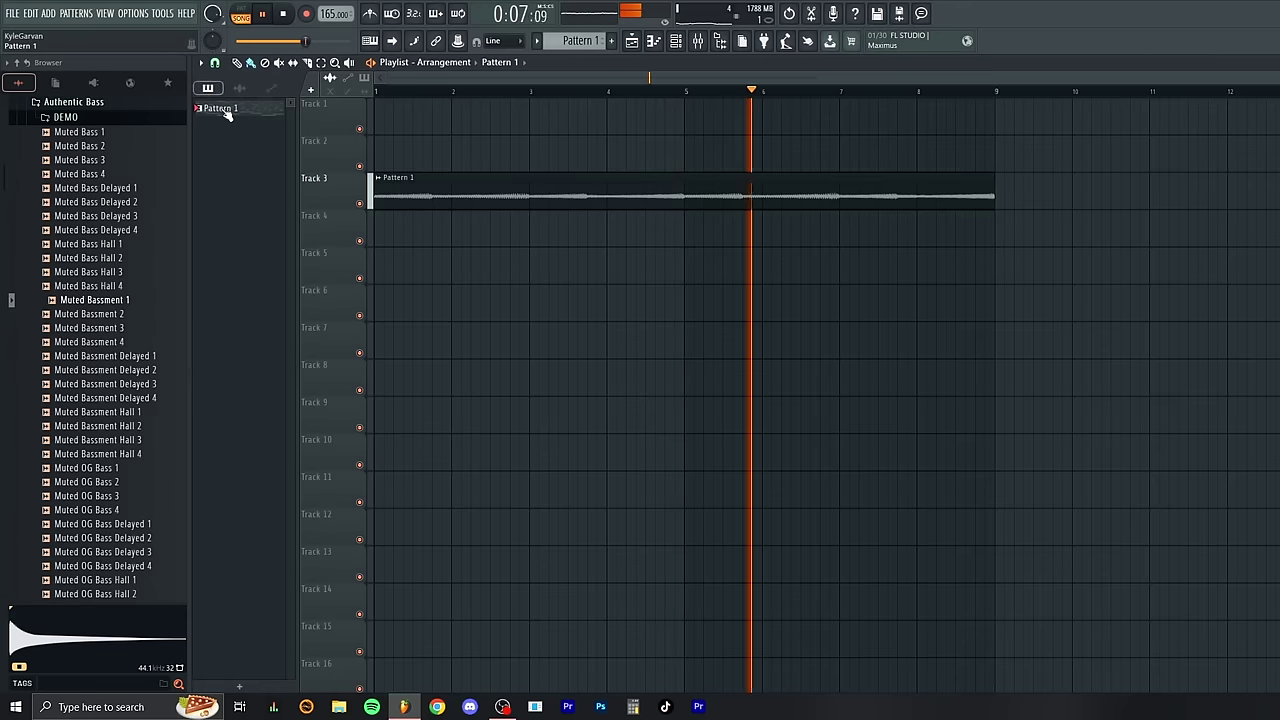
{"action": "left_click_drag", "start_coordinate": [210, 109], "coordinate": [447, 125]}
Step: Mute the Omnisphere and Muted Bassment 1 channels and play the arrangement
{"action": "key", "text": "F6"}
{"action": "key", "text": "space"}
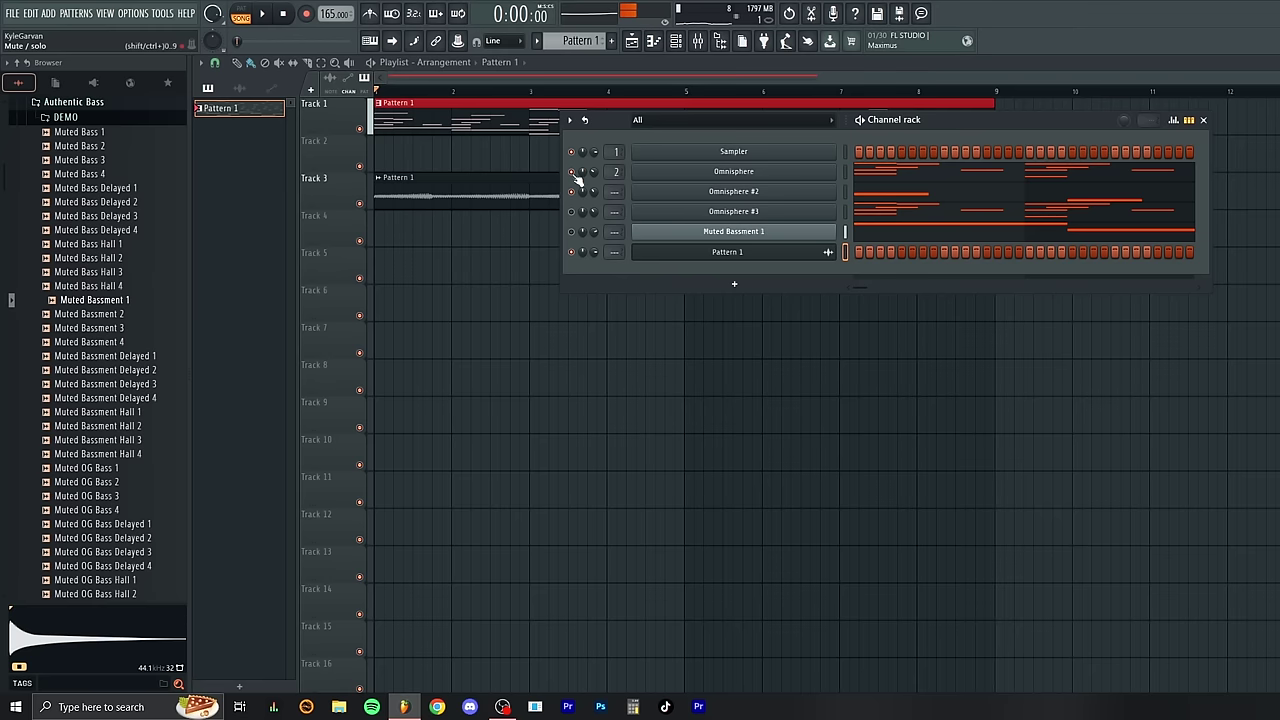
{"action": "key", "text": "space"}
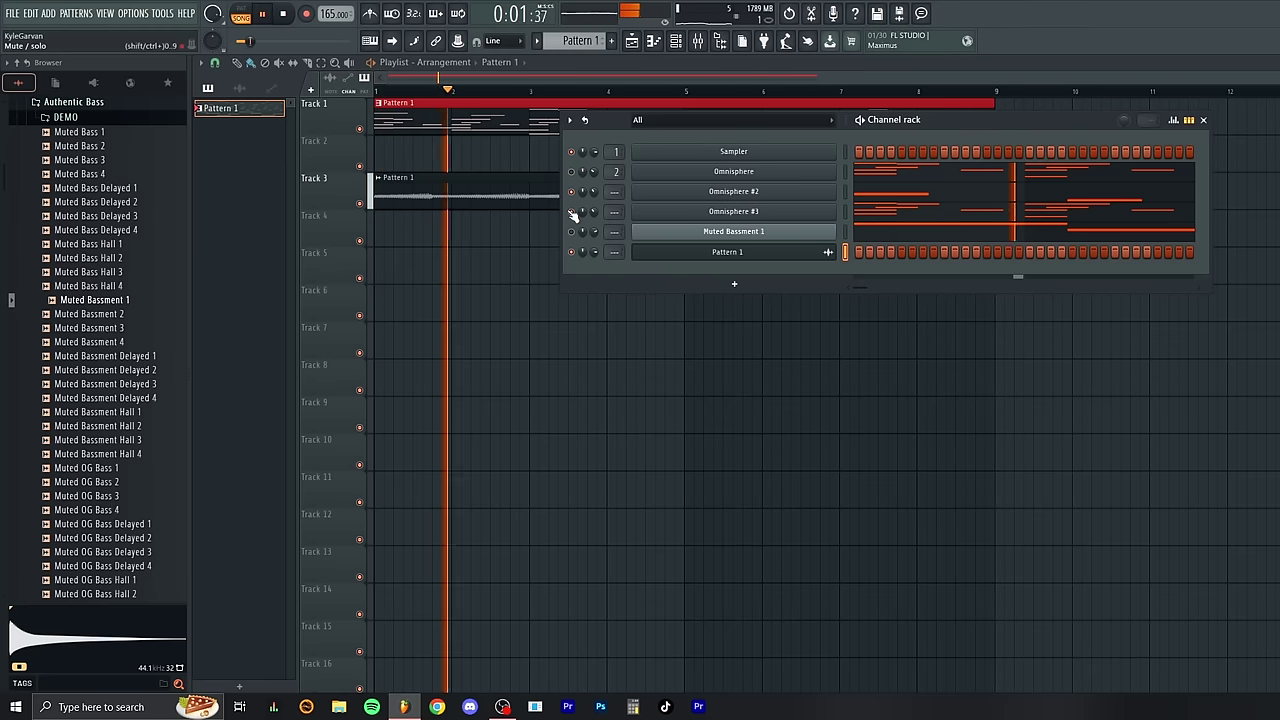